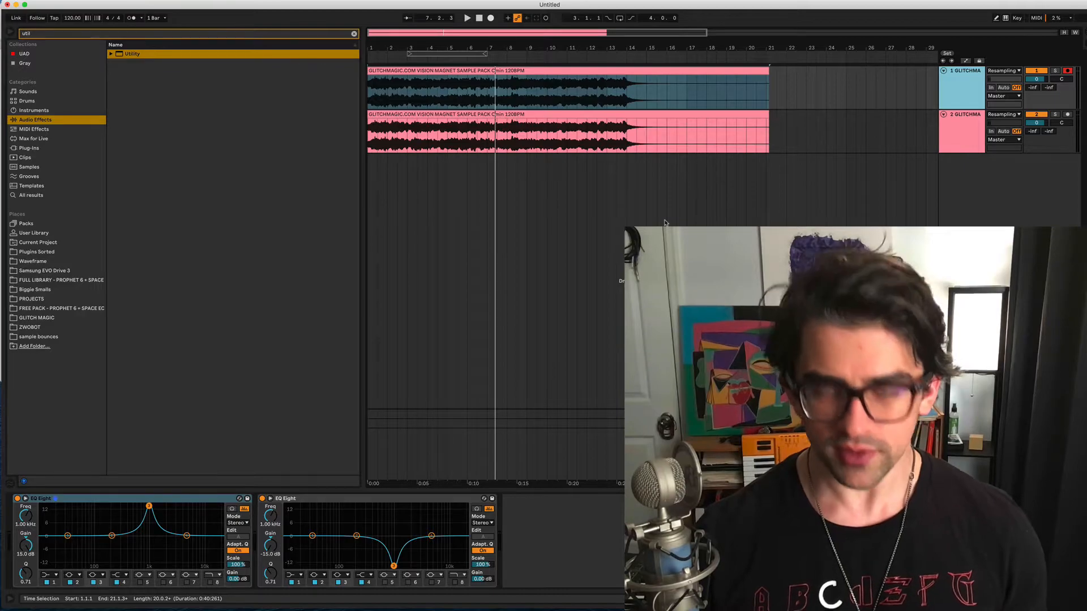
pyautogui.press('super+Tab')
pyautogui.press('super+Tab')
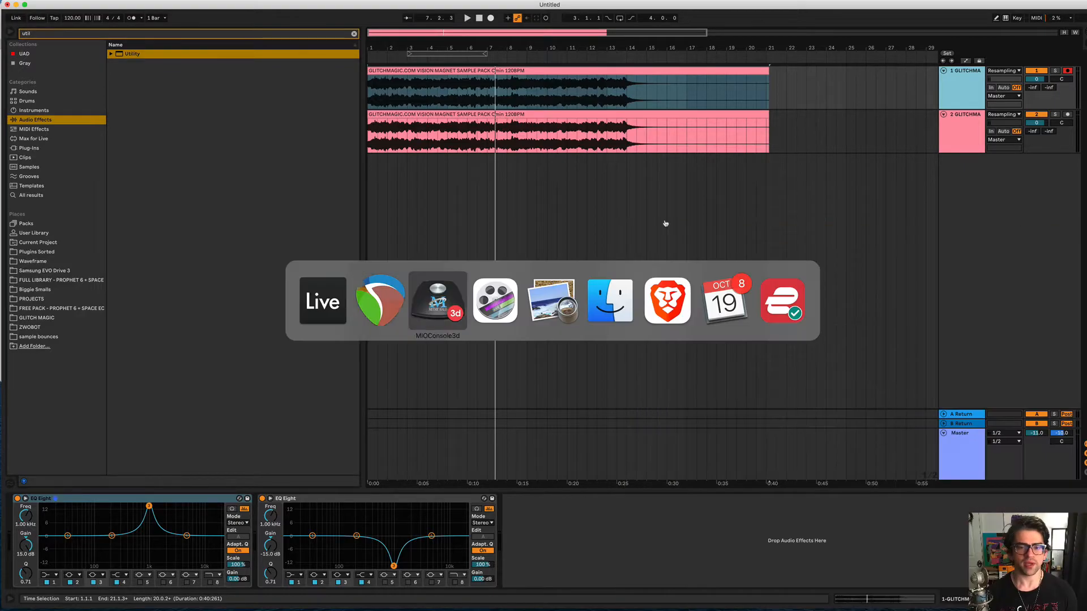
pyautogui.press('super+Tab')
pyautogui.press('super+Tab')
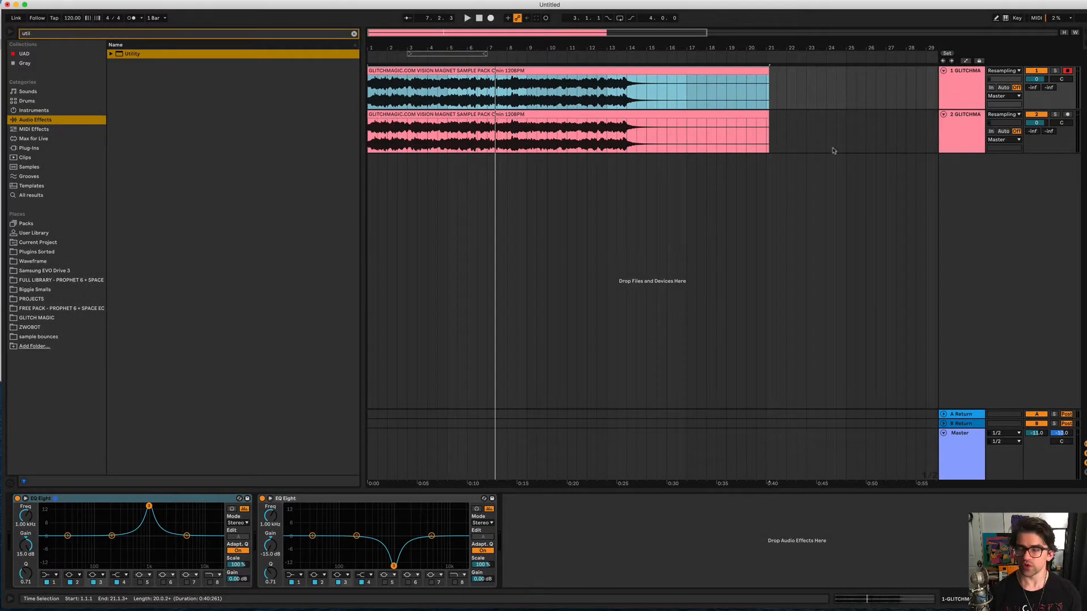
# Bypass both EQ Eight devices on the first track.
pyautogui.click(17, 498)
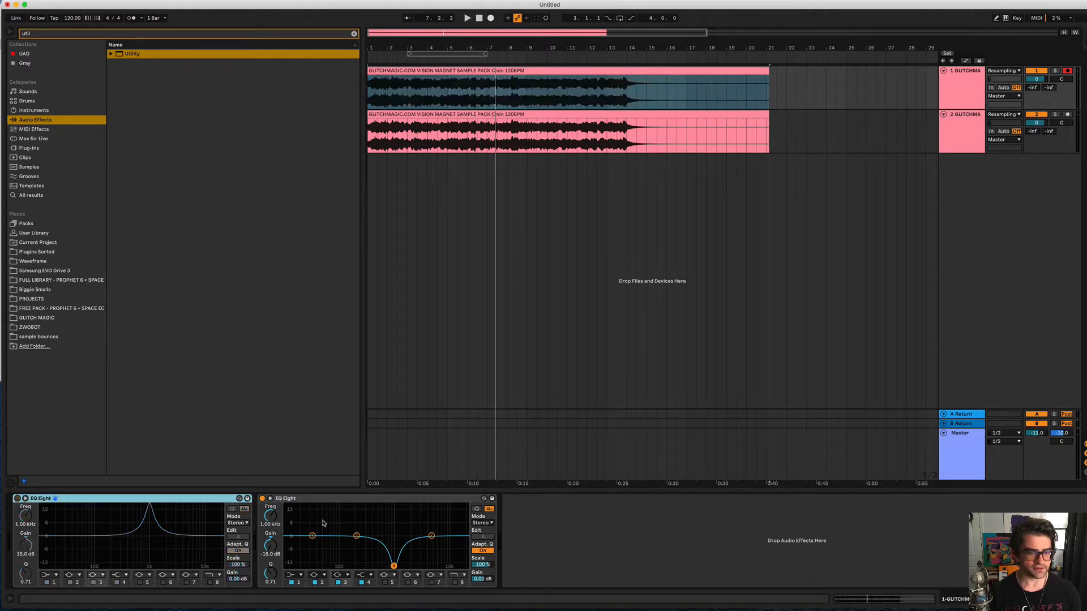
pyautogui.click(262, 499)
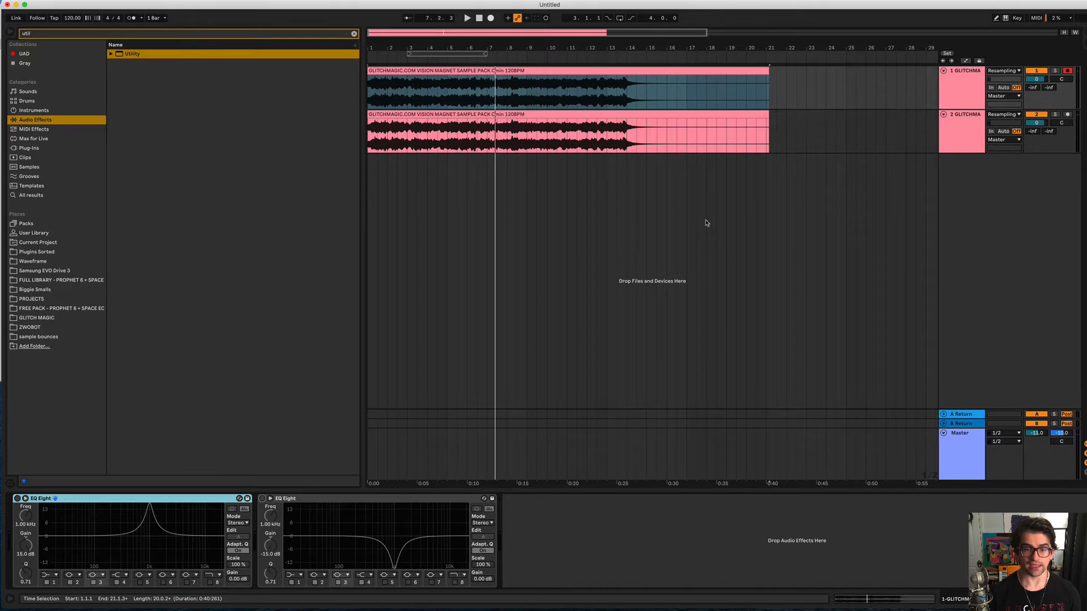
# Switch to REAPER and mute the second track.
pyautogui.press('super+Tab')
pyautogui.press('super+Tab')
pyautogui.press('super+Tab')
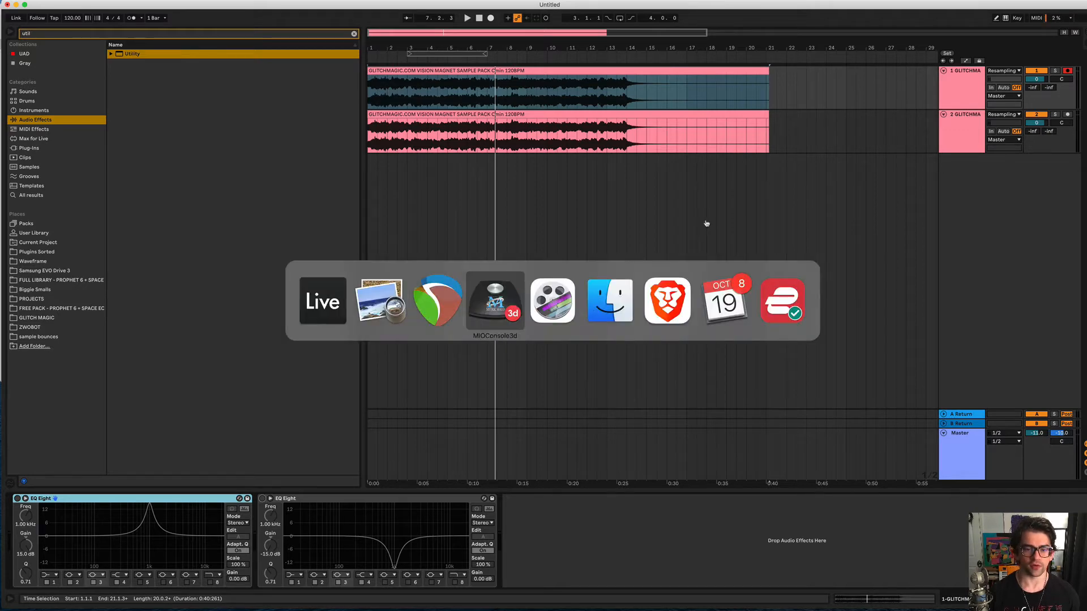
pyautogui.press('super+shift+Tab')
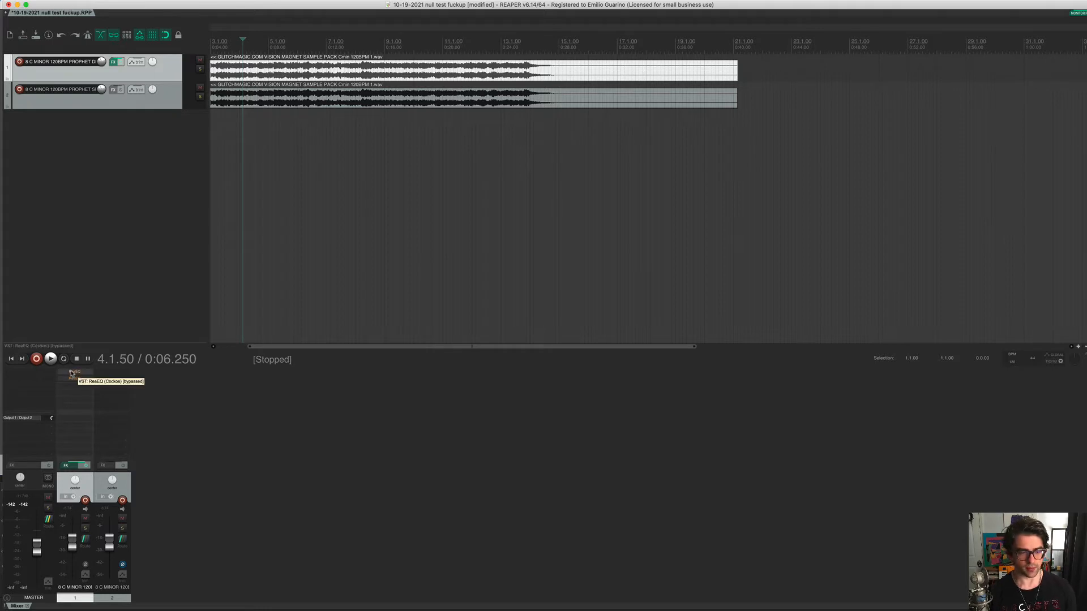
pyautogui.hscroll(4, 122, 518)
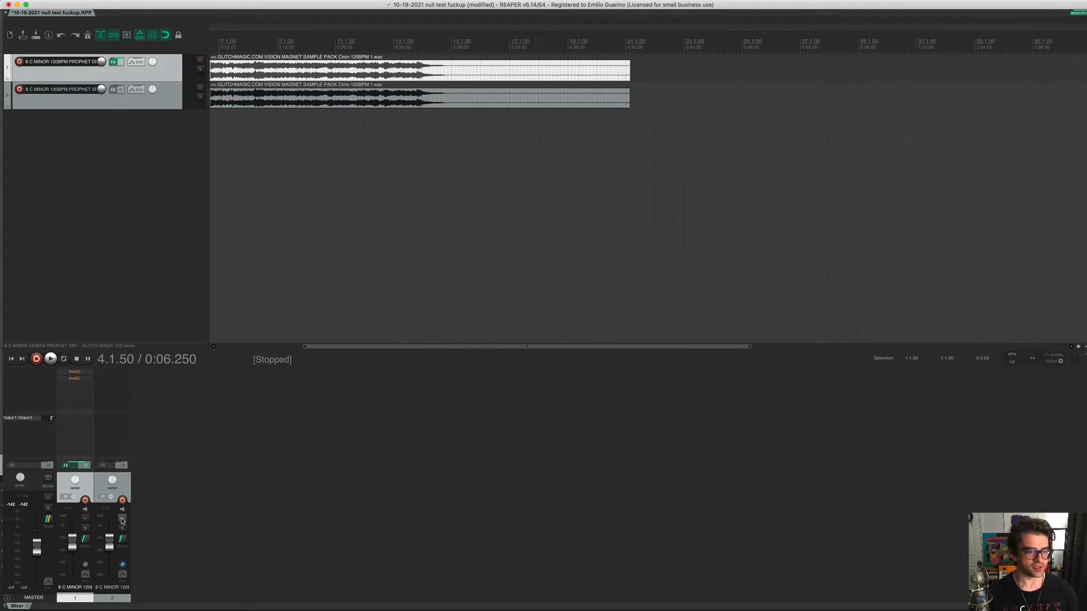
pyautogui.click(122, 518)
pyautogui.hscroll(-5, 345, 170)
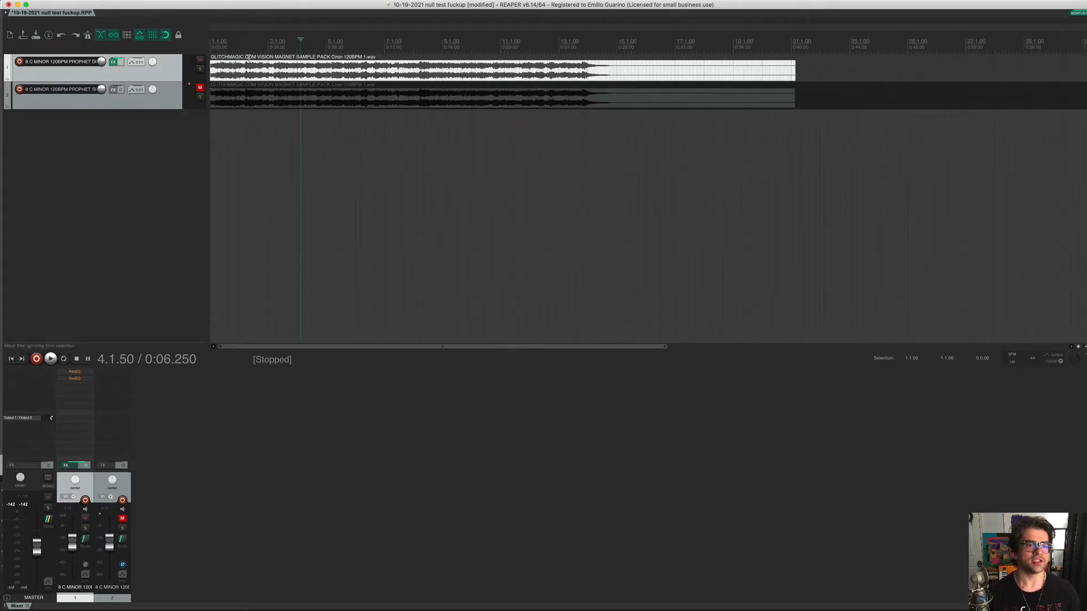
# Play the unmuted first track from near the start of the project and stop playback.
pyautogui.click(219, 71)
pyautogui.press('space')
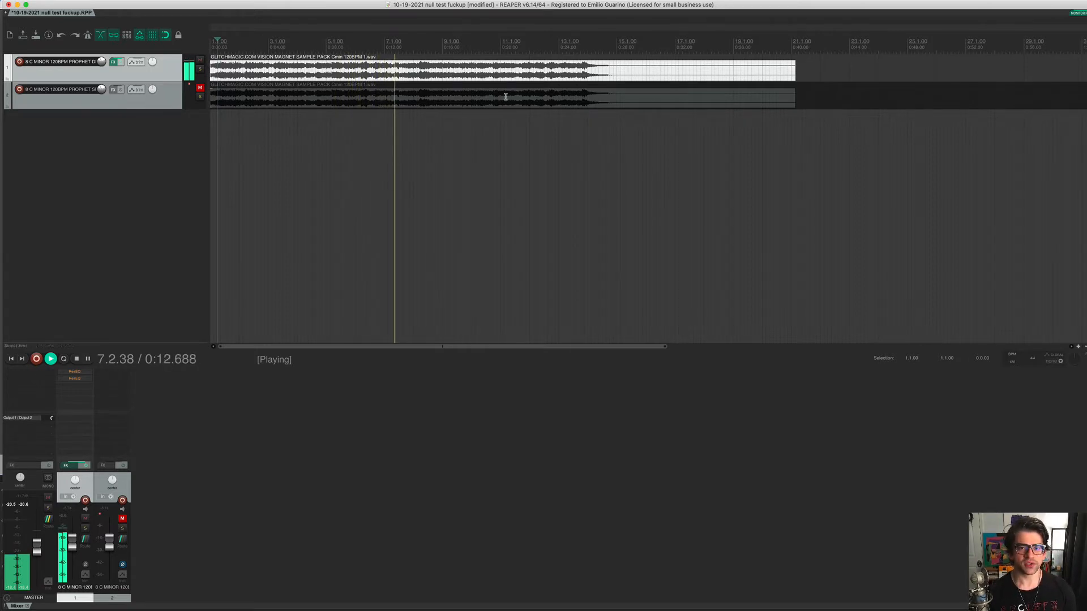
pyautogui.press('space')
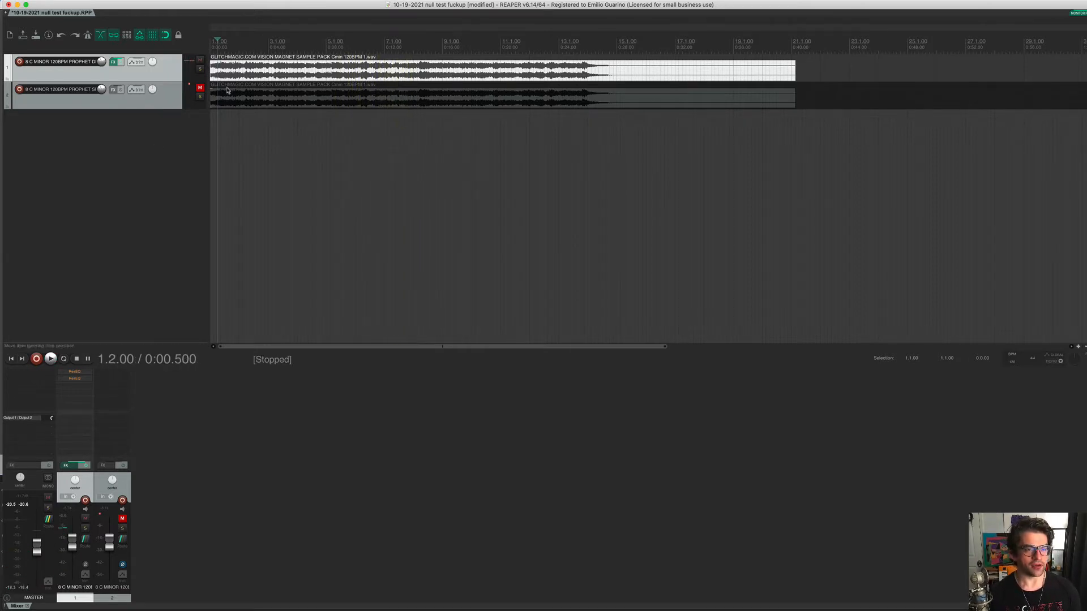
# Unmute the second track and play both tracks together to check how they null.
pyautogui.click(199, 87)
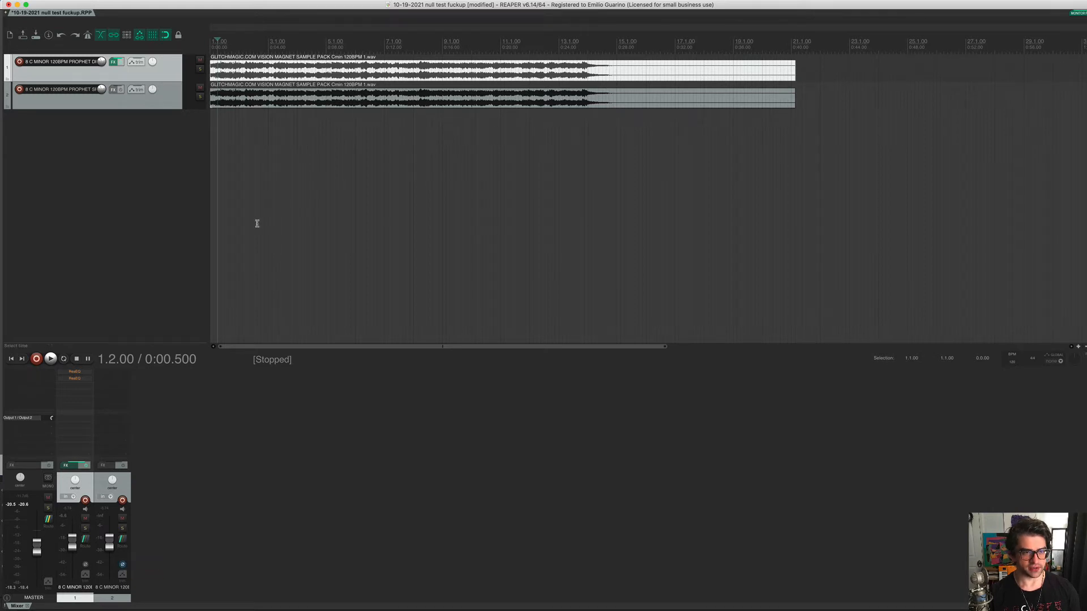
pyautogui.press('space')
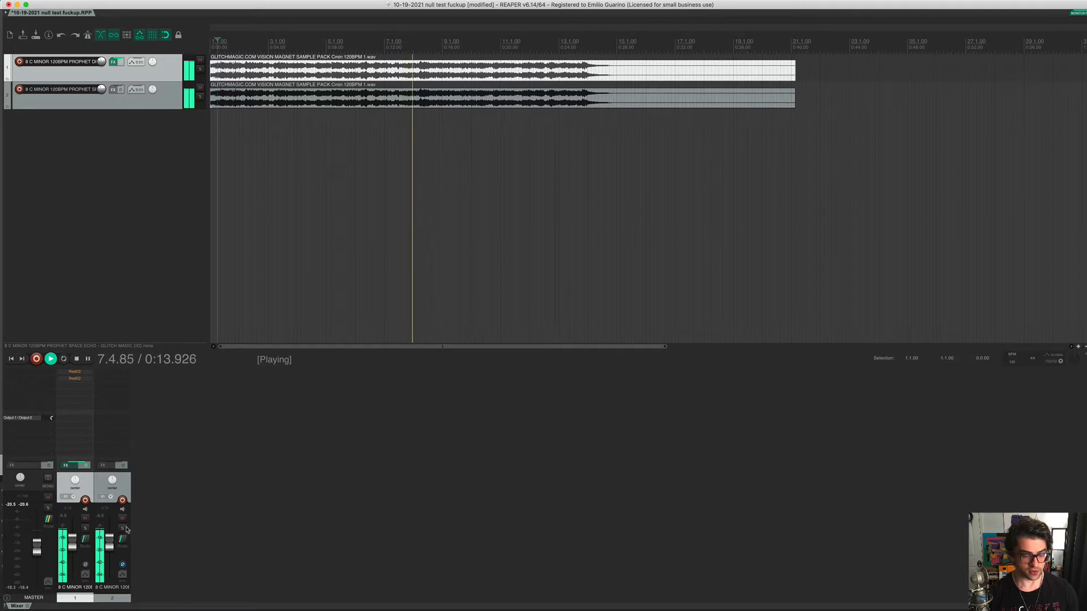
pyautogui.press('space')
# Switch to Ableton Live and collapse both EQ Eight devices on the first track.
pyautogui.press('super+Tab')
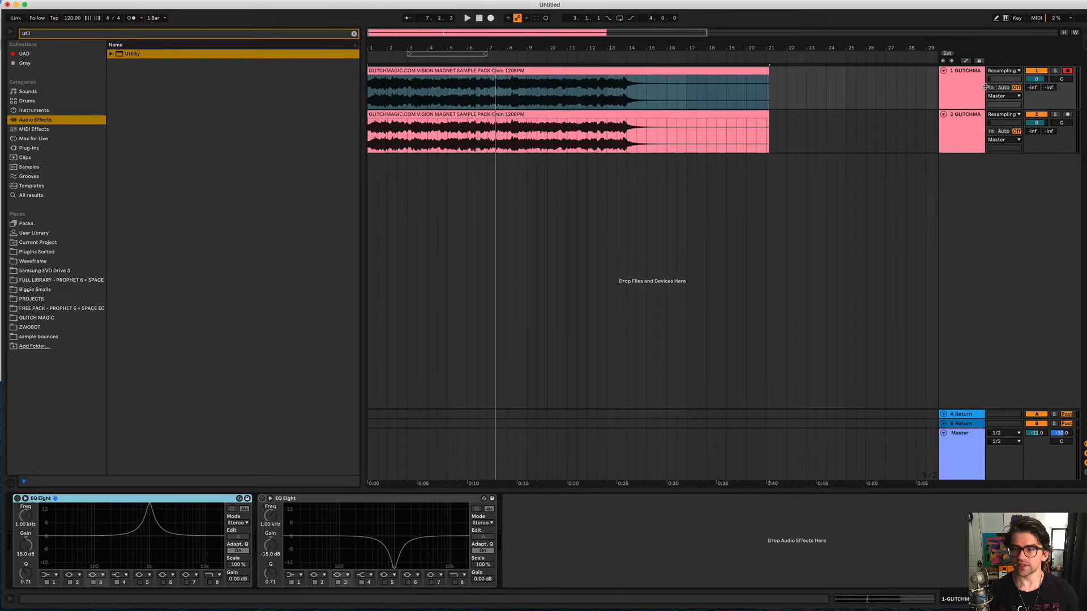
pyautogui.click(953, 94)
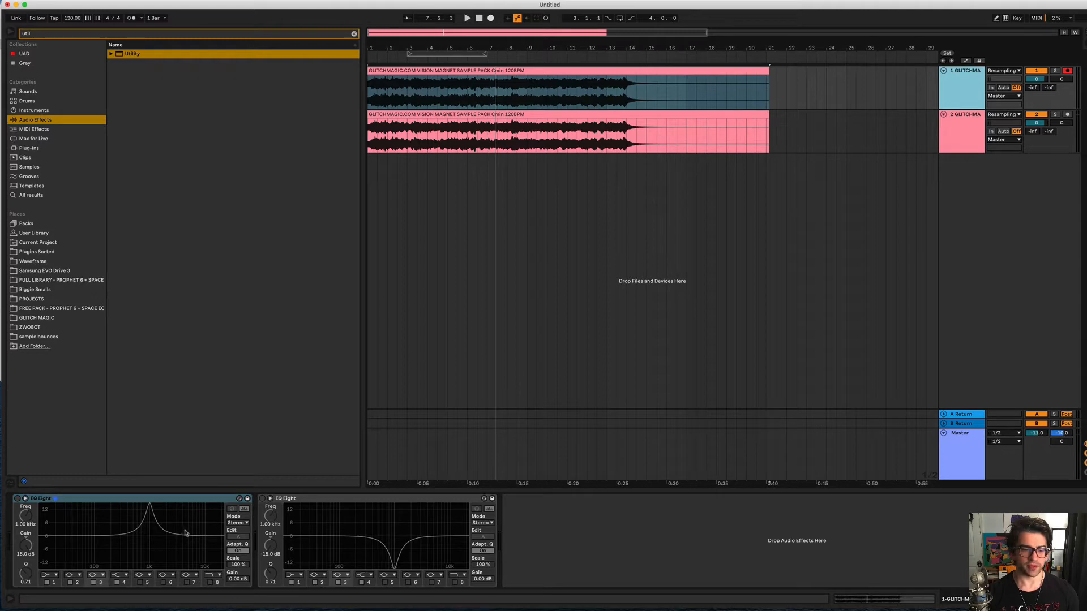
pyautogui.doubleClick(100, 498)
pyautogui.doubleClick(103, 500)
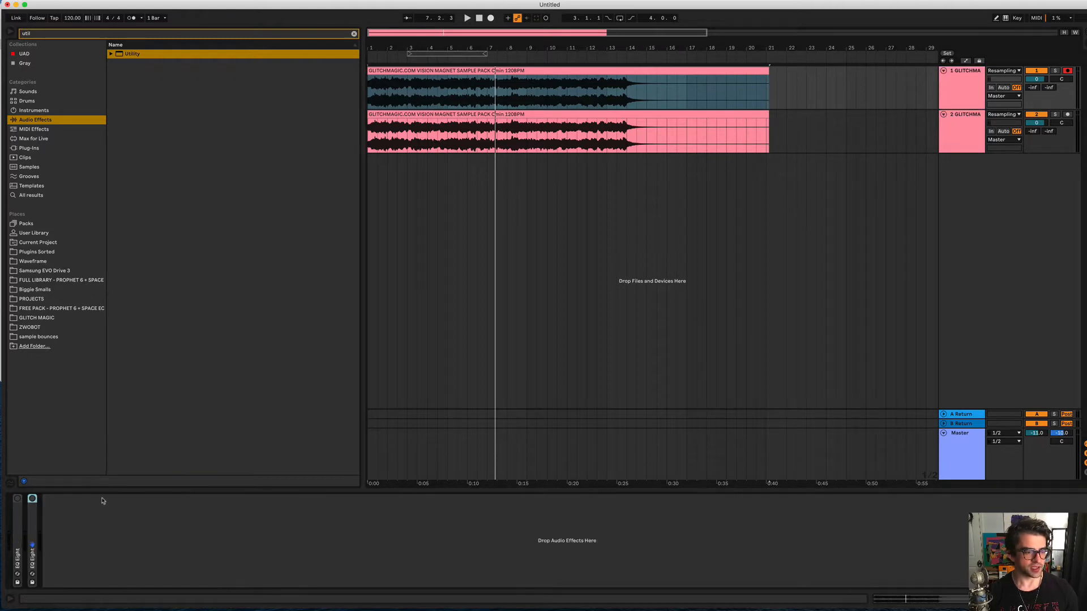
# Show the second track's Utility device and toggle its left and right phase inversion off and back on.
pyautogui.click(961, 130)
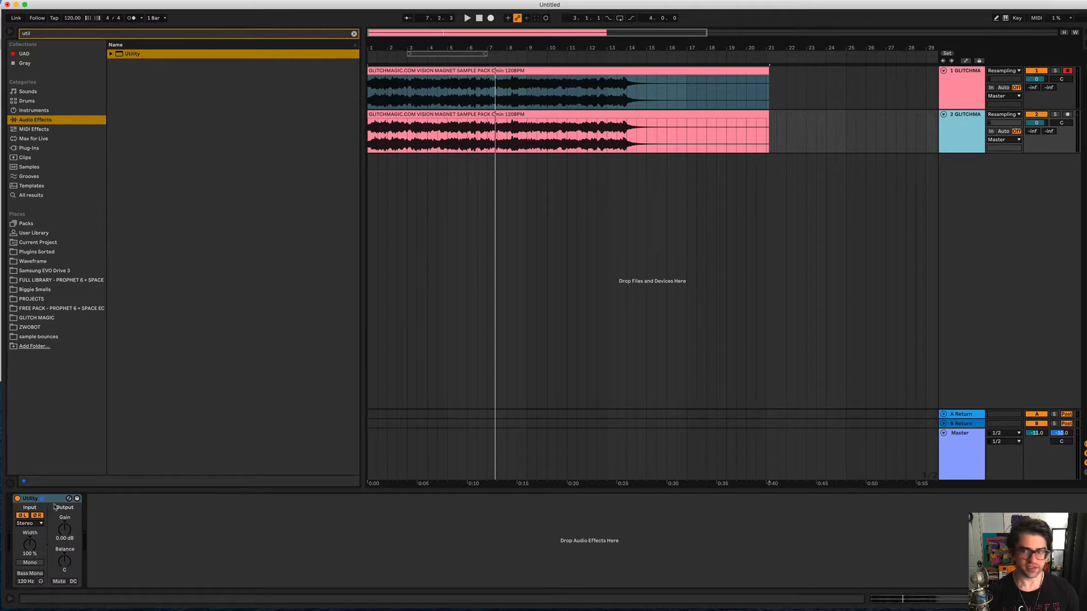
pyautogui.click(29, 513)
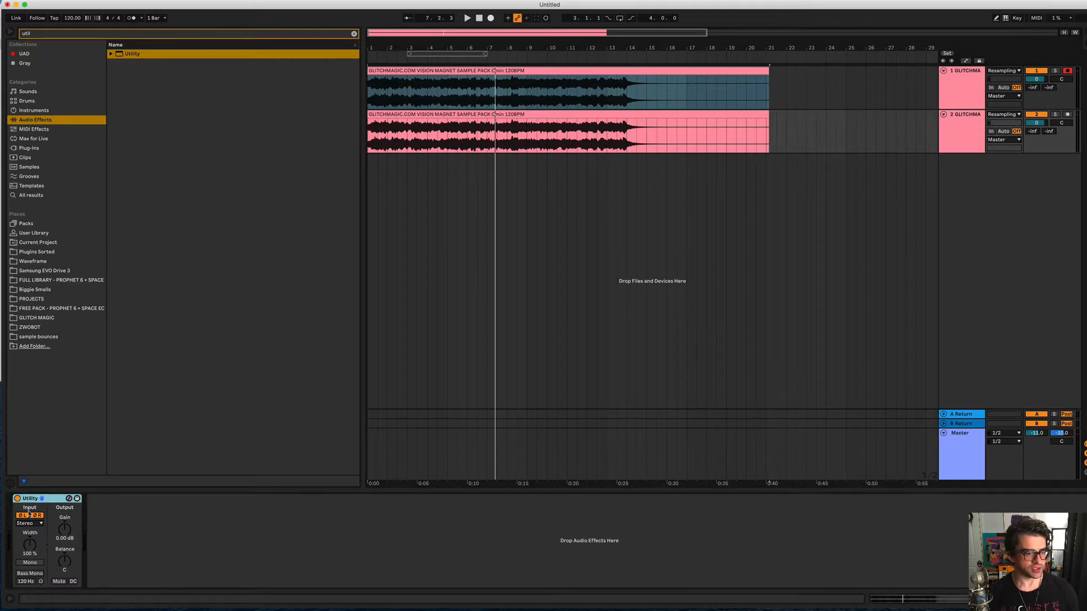
pyautogui.click(19, 516)
pyautogui.click(35, 515)
pyautogui.click(33, 515)
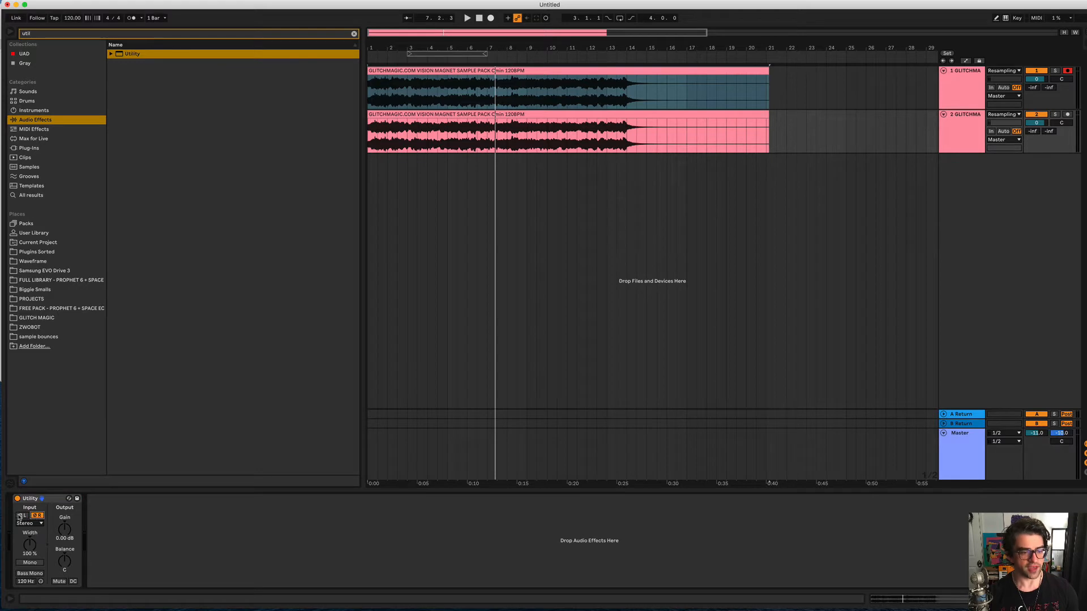
pyautogui.click(18, 516)
# Play both tracks and toggle the second track's Utility off and on to compare the sound.
pyautogui.press('space')
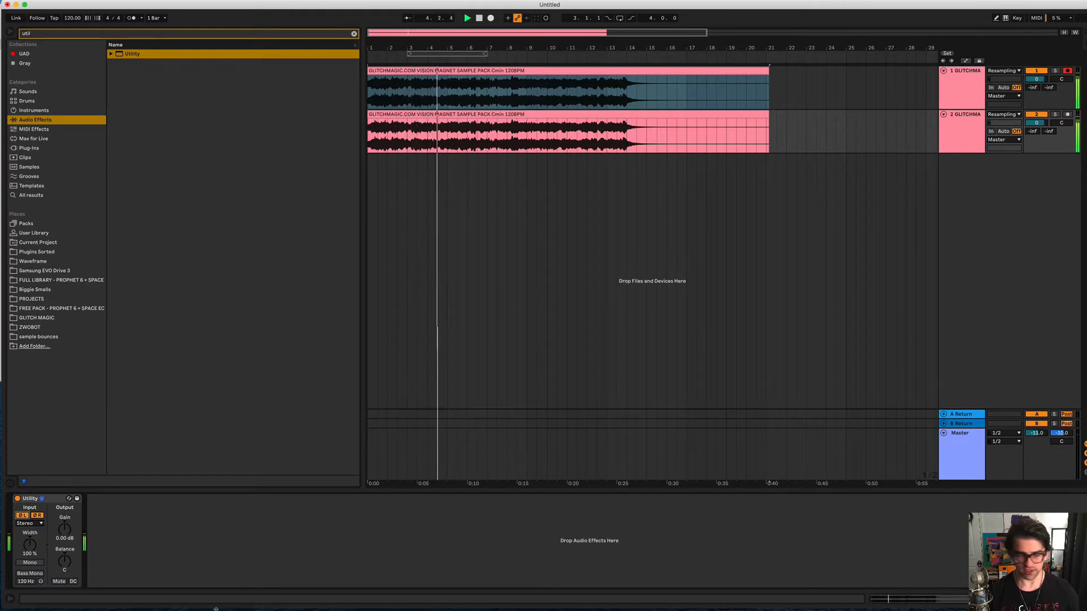
pyautogui.click(18, 498)
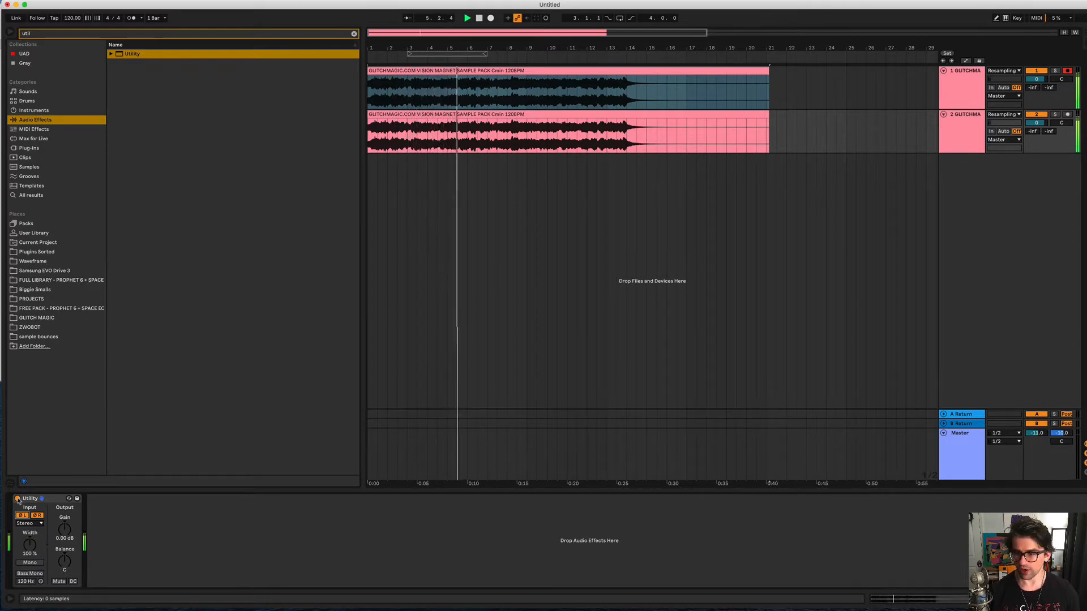
pyautogui.click(17, 499)
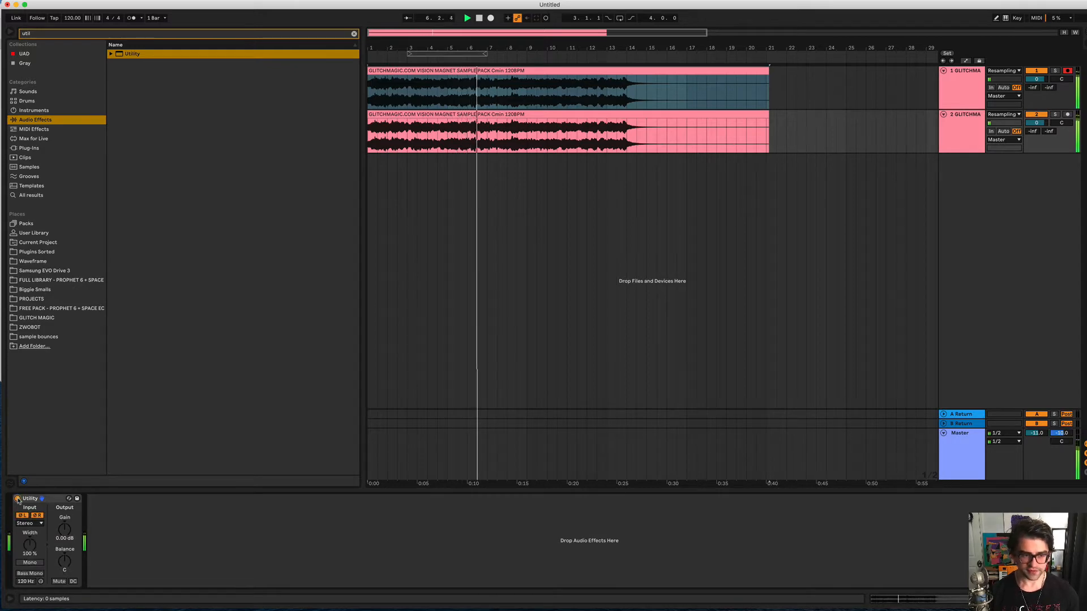
# Stop playback, switch to REAPER and open the first ReaEQ on track 1, moving its window clear of the mixer.
pyautogui.press('super+Tab')
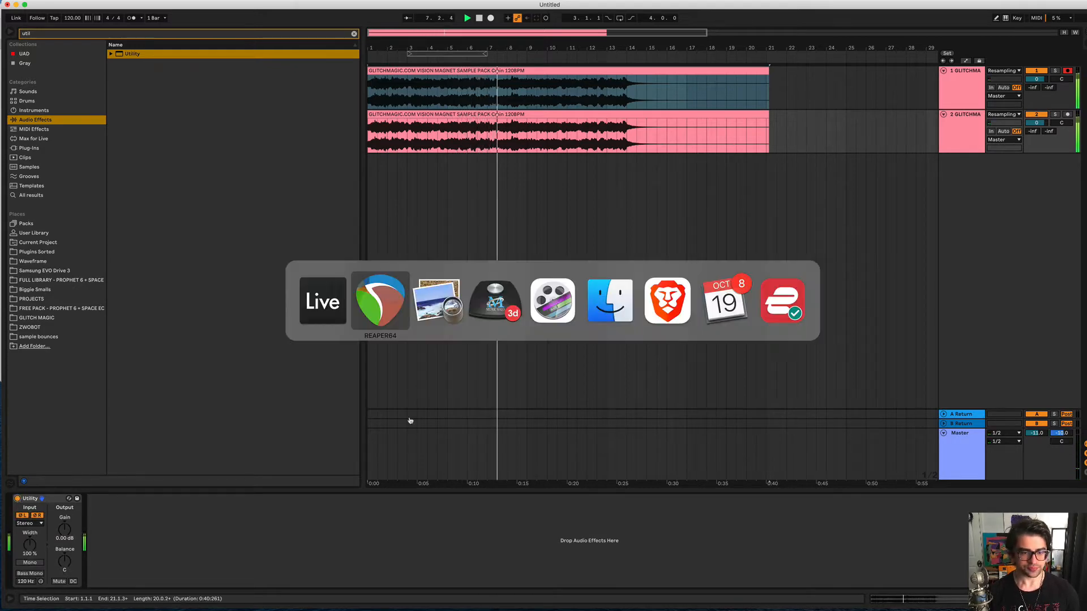
pyautogui.press('super+Tab')
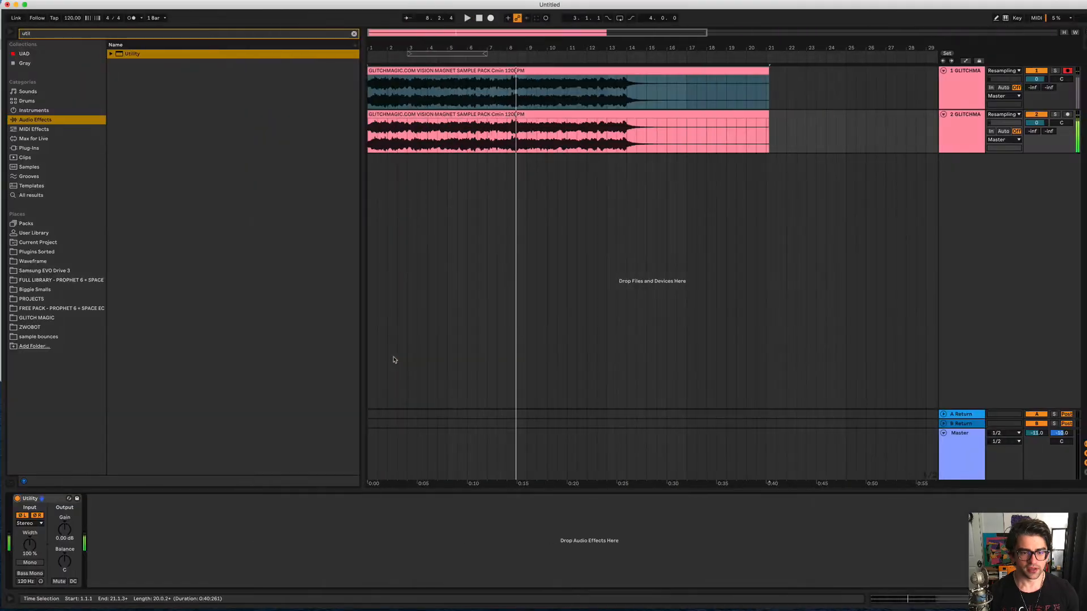
pyautogui.press('super+Tab')
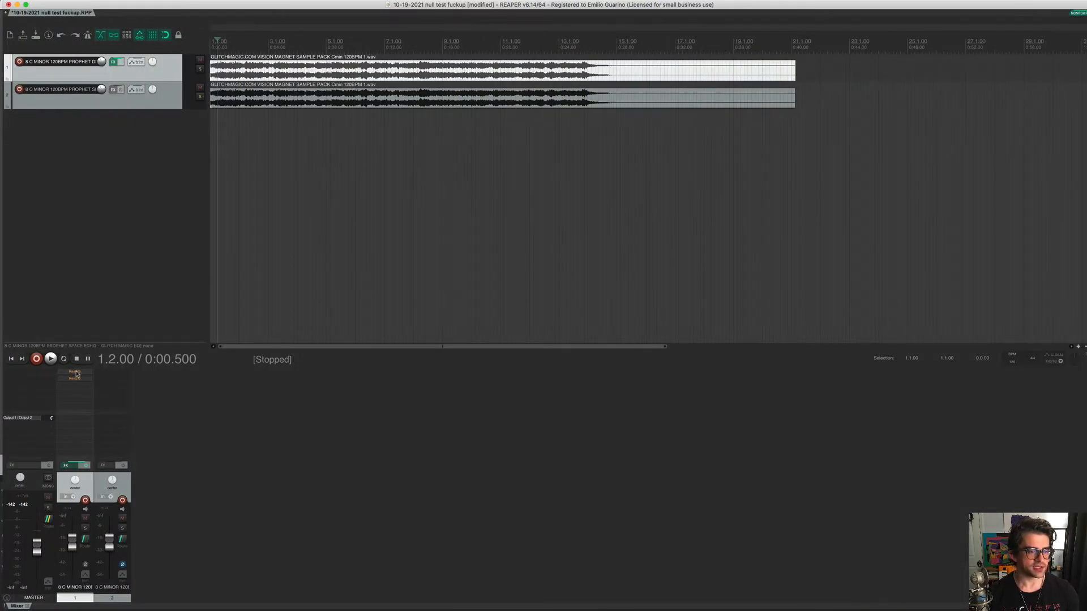
pyautogui.click(77, 373)
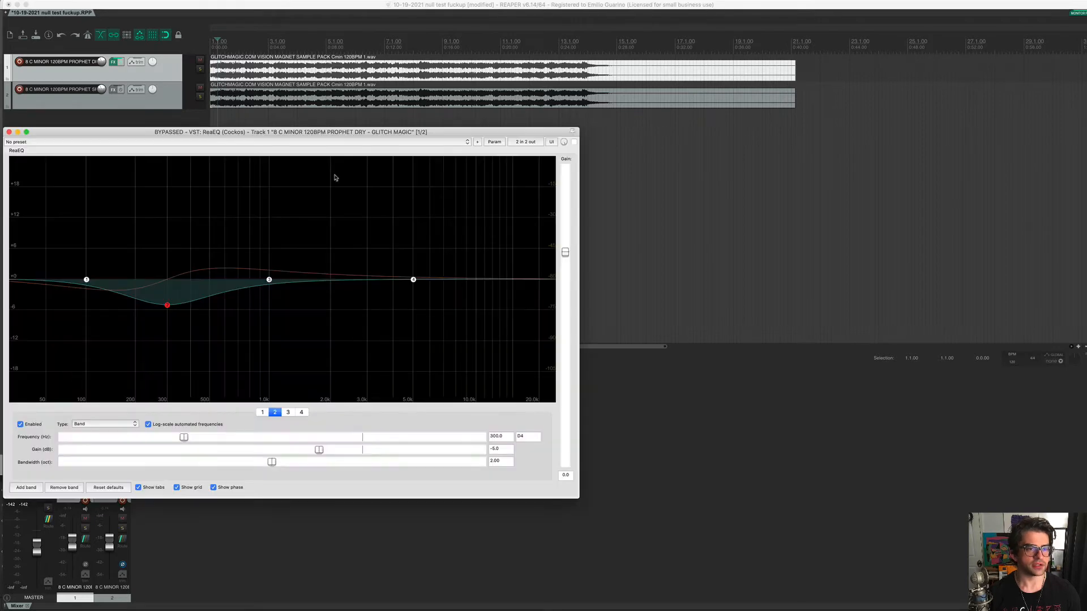
pyautogui.moveTo(333, 132); pyautogui.dragTo(903, 125)
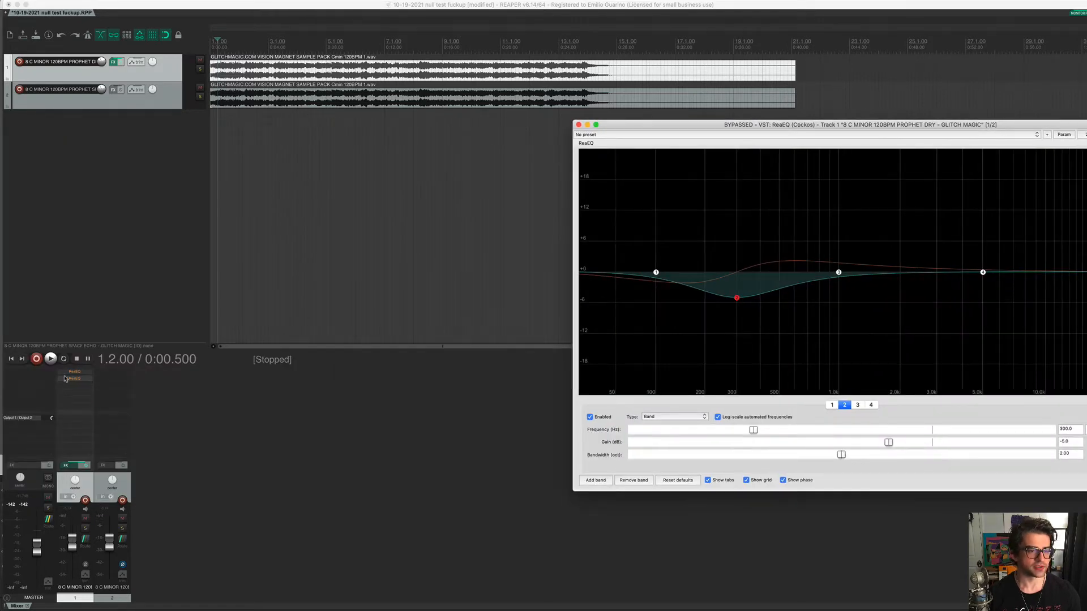
# Take both ReaEQ instances on the first track out of bypass.
pyautogui.click(66, 379)
pyautogui.keyDown('shift'); pyautogui.click(74, 379); pyautogui.keyUp('shift')
pyautogui.keyDown('shift'); pyautogui.click(74, 373); pyautogui.keyUp('shift')
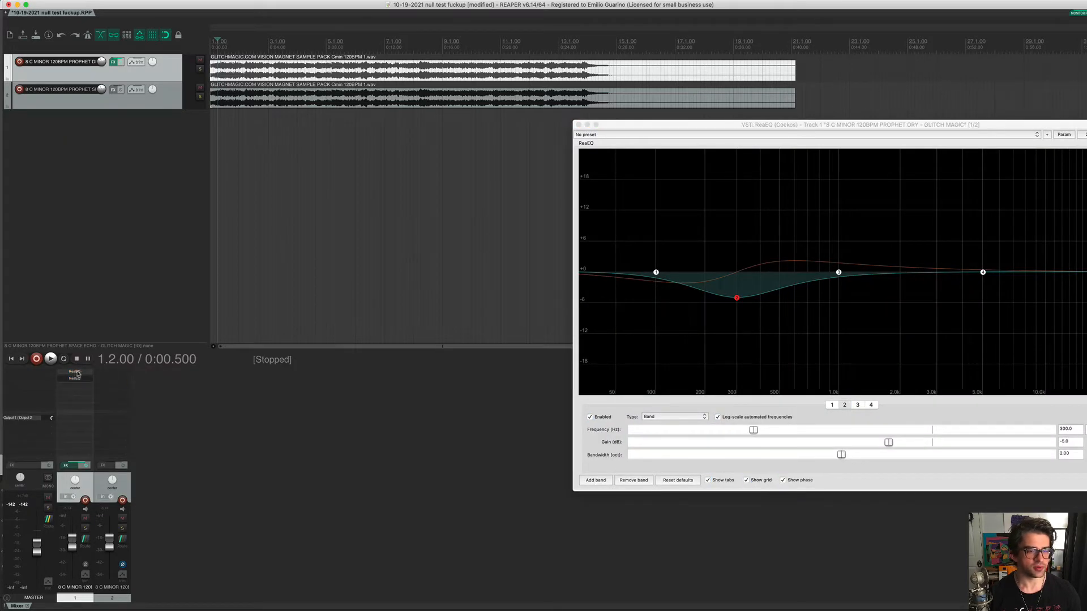
# Open the windows of both ReaEQ instances on the first track.
pyautogui.moveTo(921, 126); pyautogui.dragTo(780, 109)
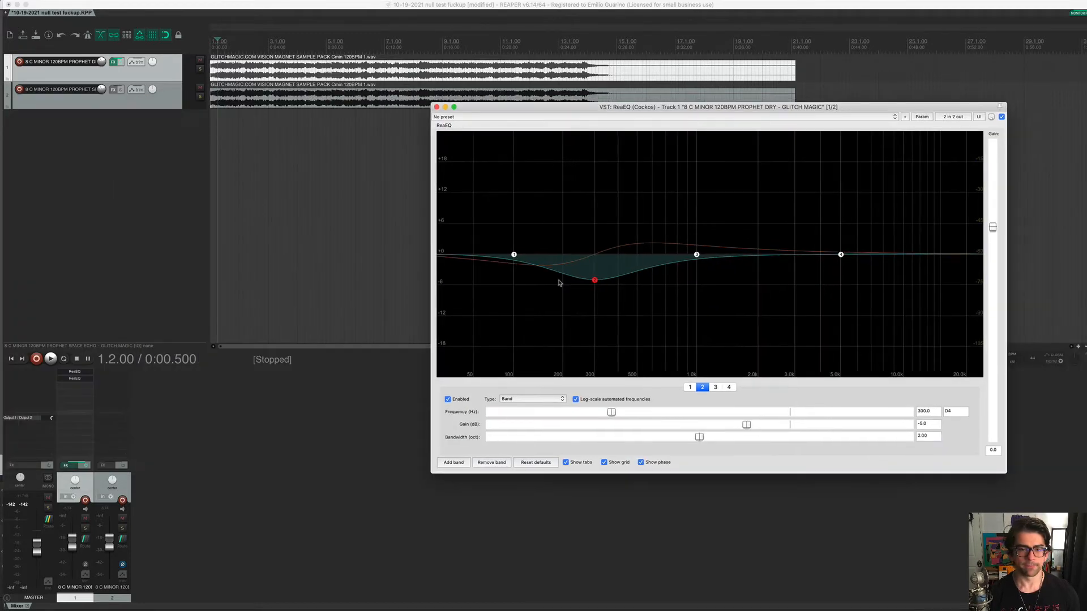
pyautogui.click(77, 375)
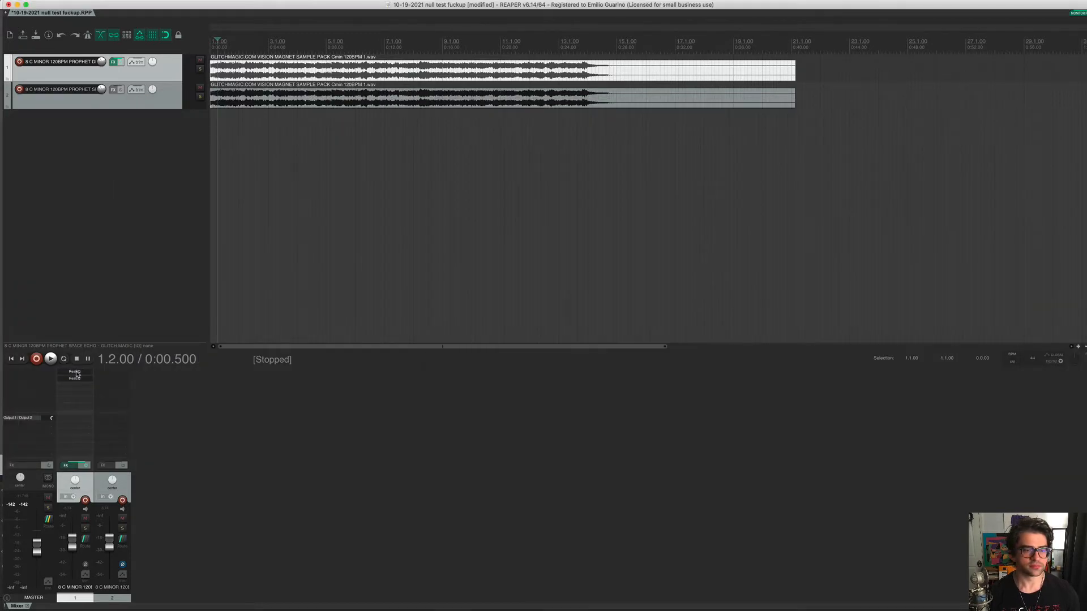
pyautogui.click(75, 372)
pyautogui.click(74, 378)
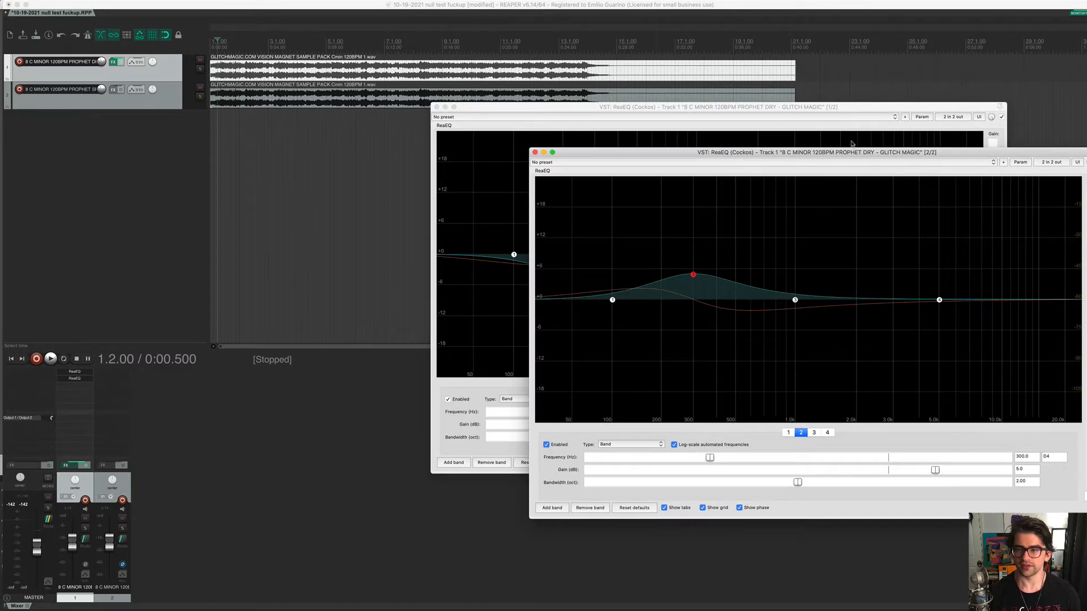
# Arrange the two ReaEQ windows side by side and bring the one with the 300 Hz boost to the front.
pyautogui.moveTo(851, 152); pyautogui.dragTo(263, 136)
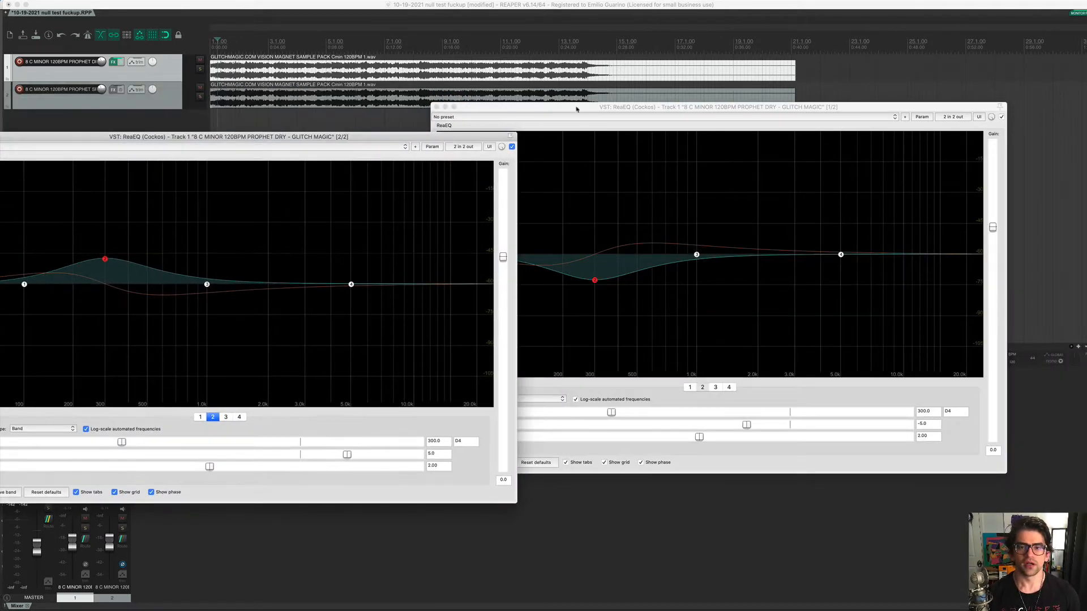
pyautogui.moveTo(576, 108); pyautogui.dragTo(676, 129)
pyautogui.moveTo(231, 138); pyautogui.dragTo(461, 111)
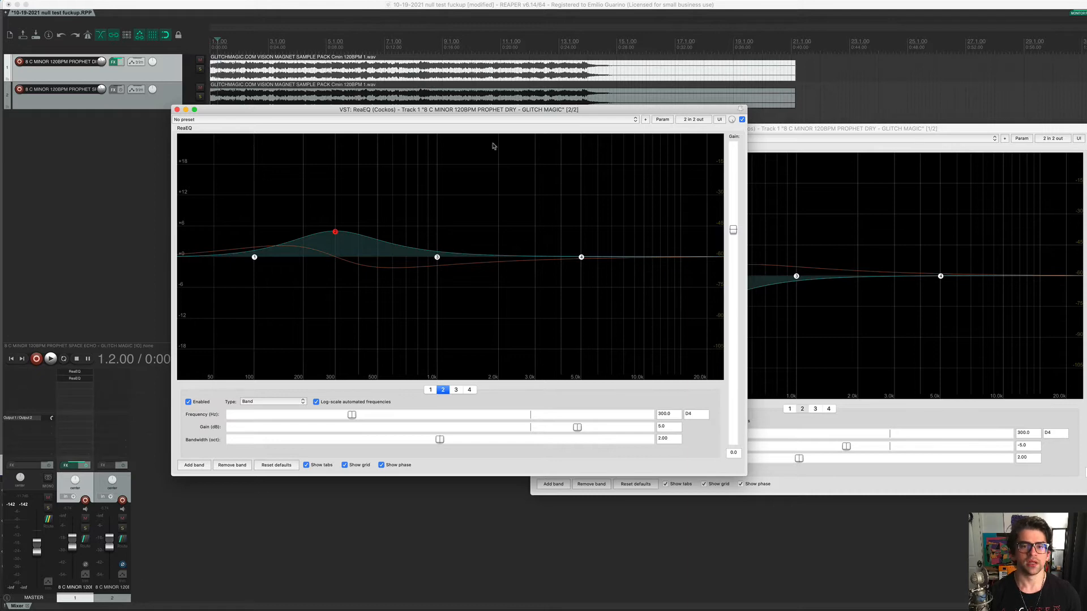
pyautogui.moveTo(480, 109); pyautogui.dragTo(403, 92)
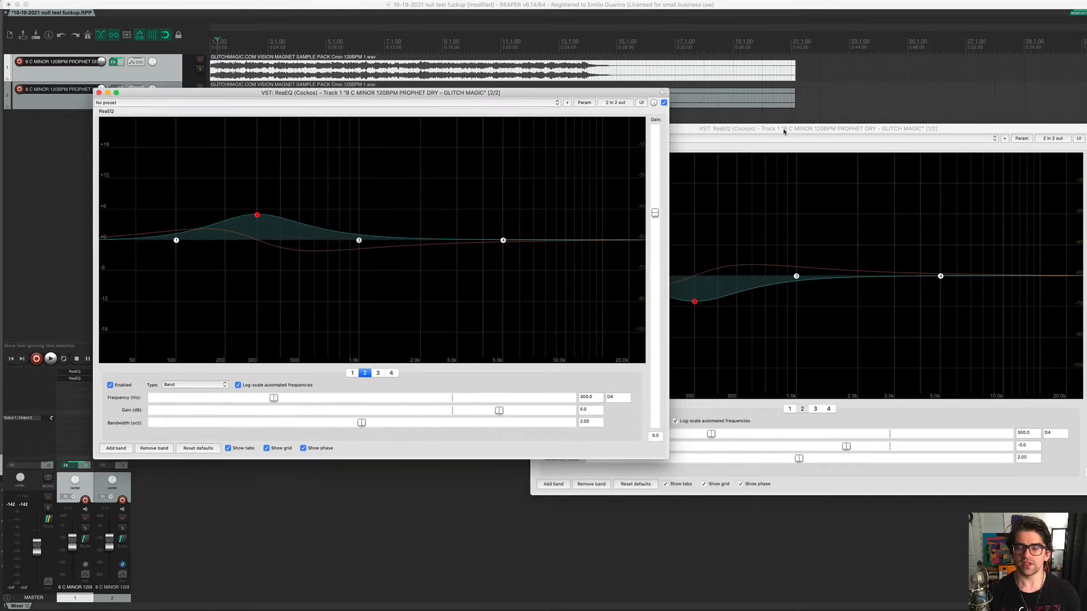
pyautogui.moveTo(783, 131); pyautogui.dragTo(785, 92)
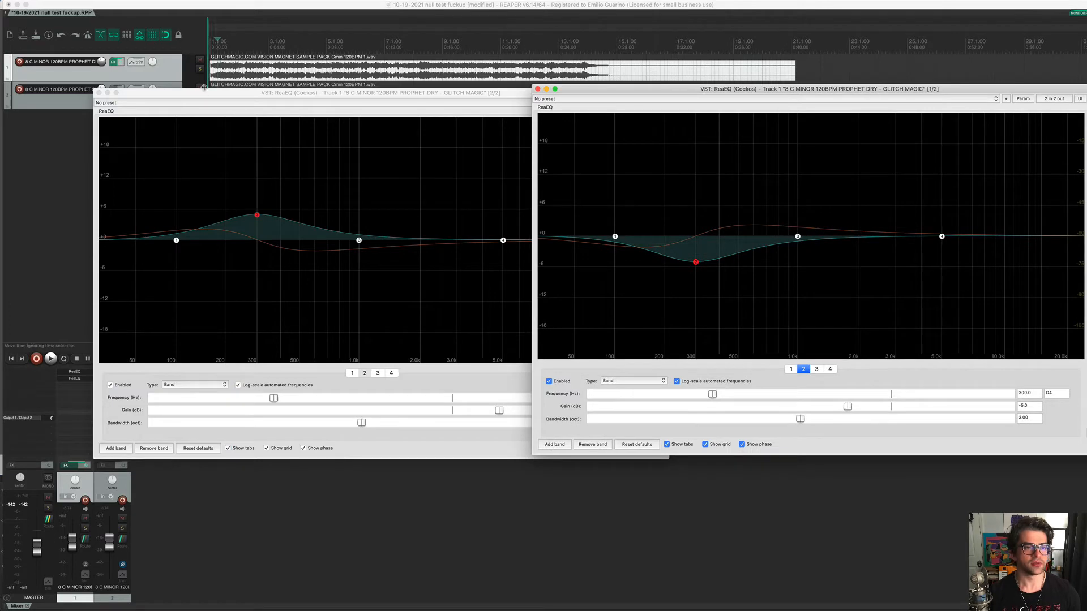
pyautogui.click(221, 209)
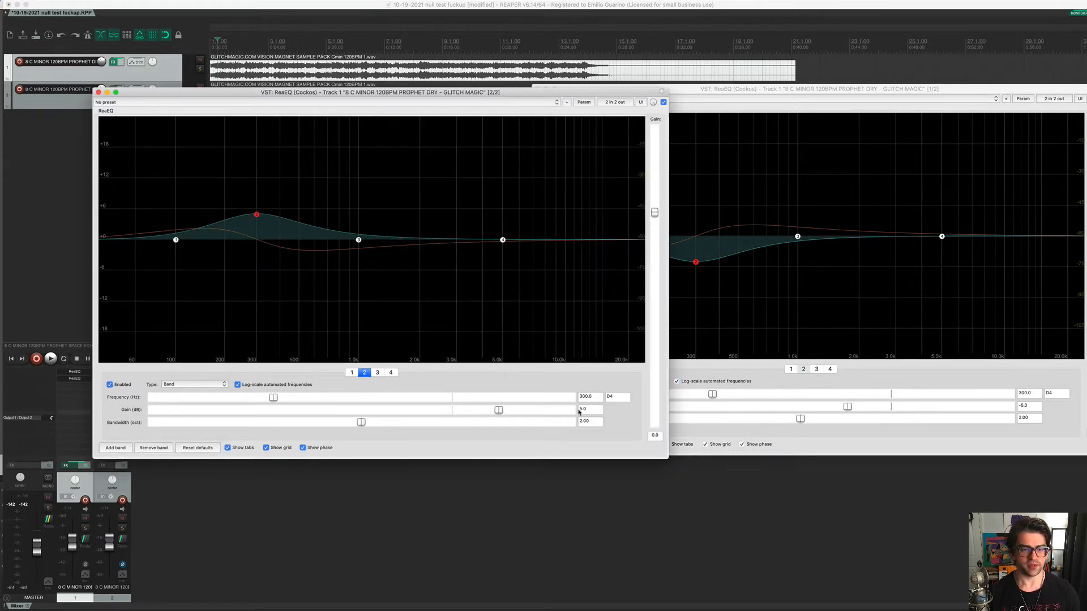
# Bring the ReaEQ with the 300 Hz cut to the front, then close both ReaEQ windows.
pyautogui.click(817, 380)
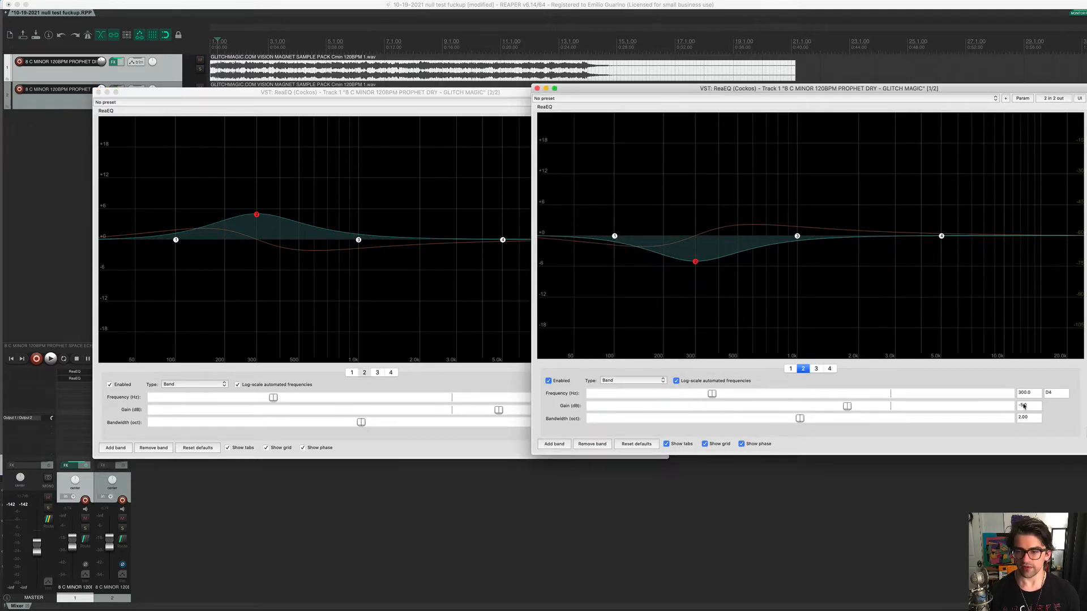
pyautogui.click(99, 91)
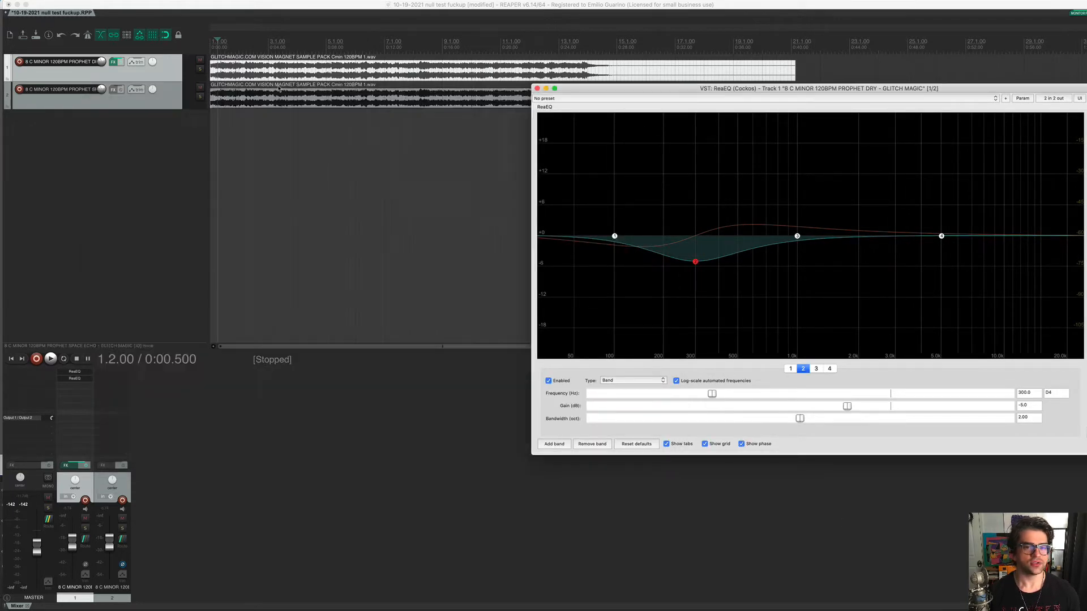
pyautogui.click(537, 89)
# Place the play position at 2.2.00 on the second track's clip and audition the null test with both ReaEQ instances active.
pyautogui.click(246, 99)
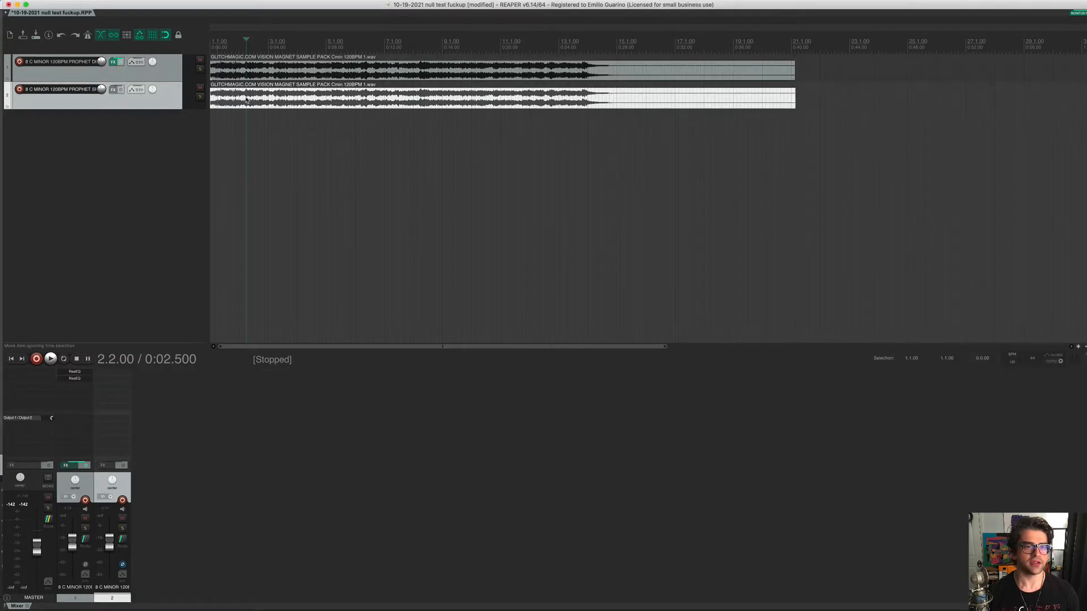
pyautogui.press('space')
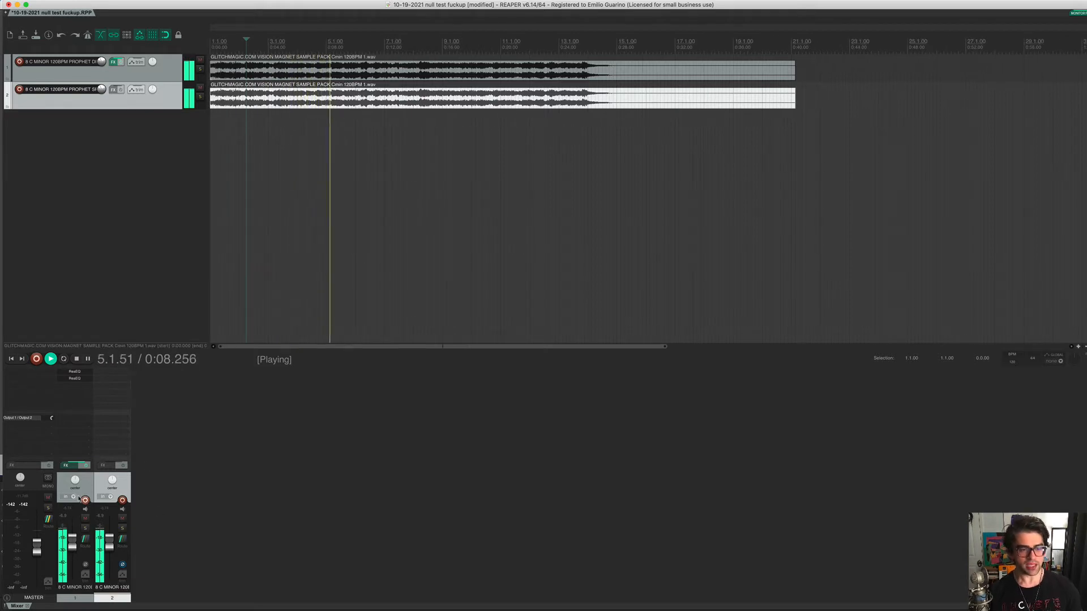
pyautogui.press('space')
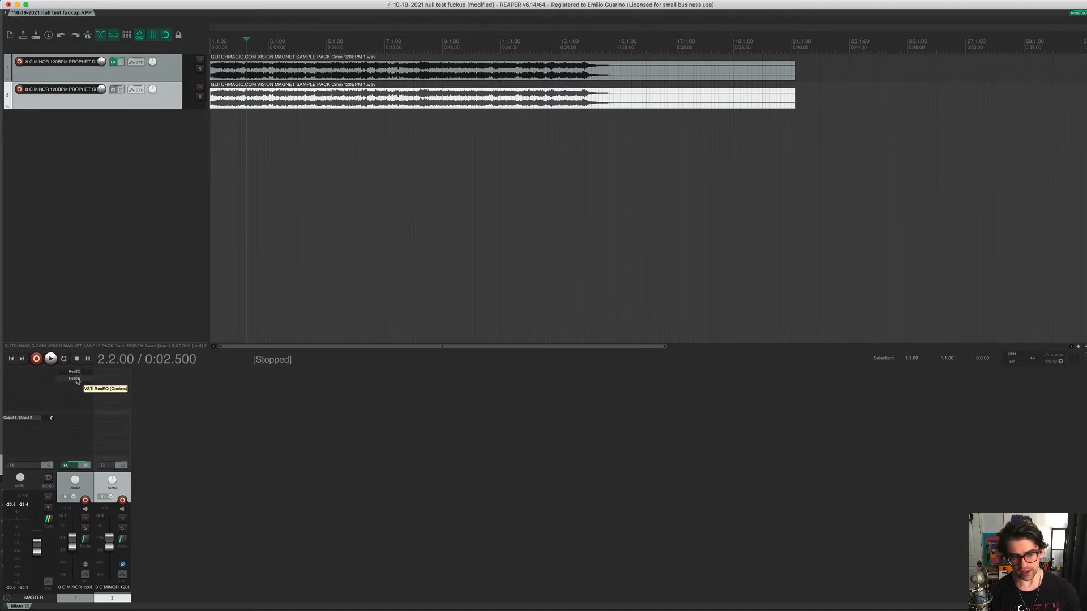
# Bypass the second ReaEQ on the first track and audition the null test with only the first ReaEQ active.
pyautogui.doubleClick(75, 378)
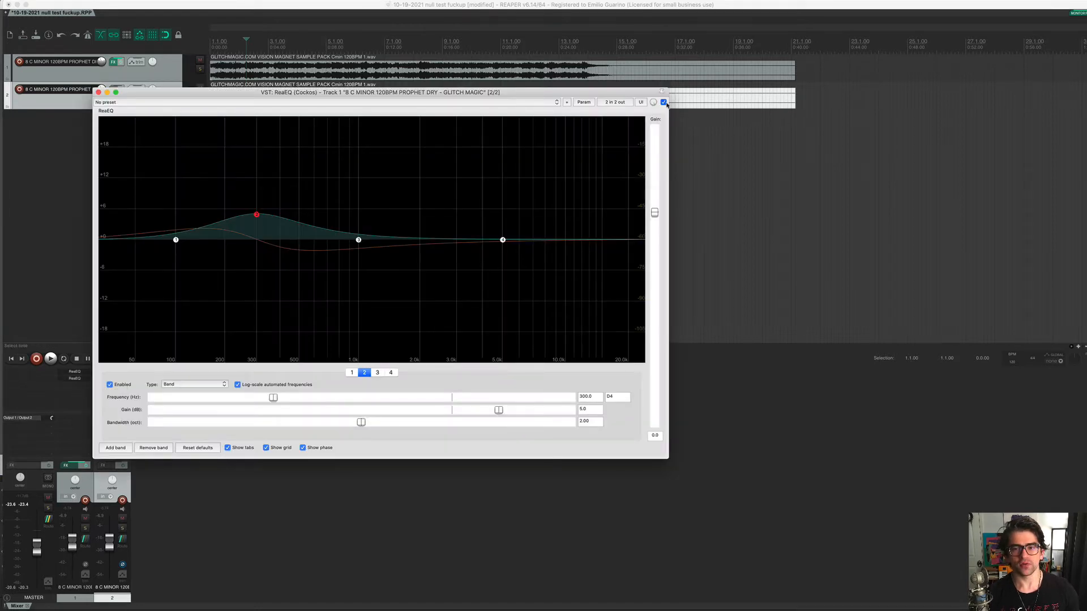
pyautogui.click(664, 102)
pyautogui.click(97, 92)
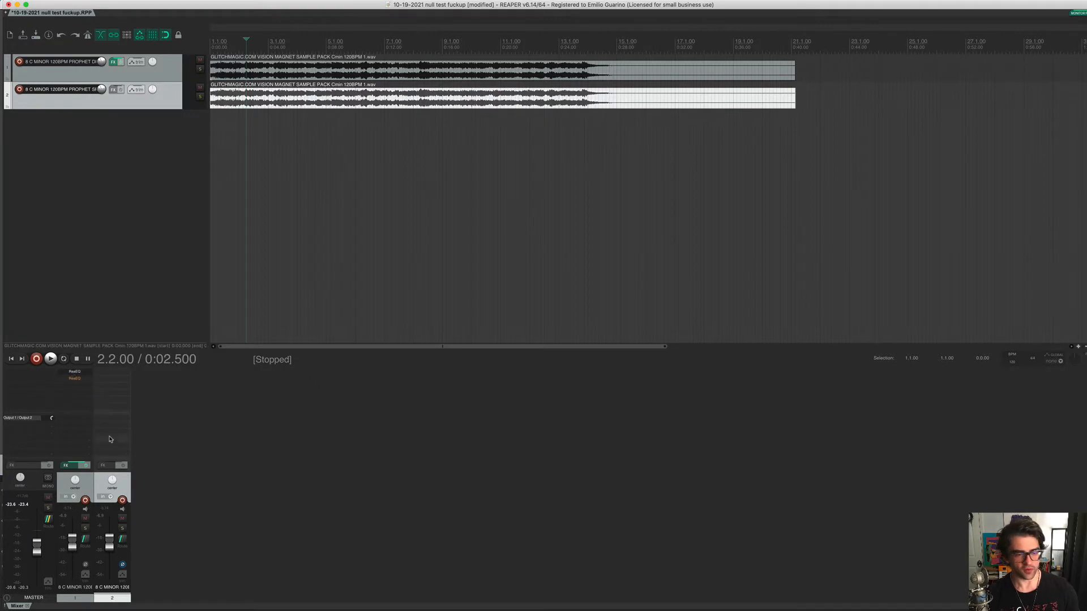
pyautogui.press('space')
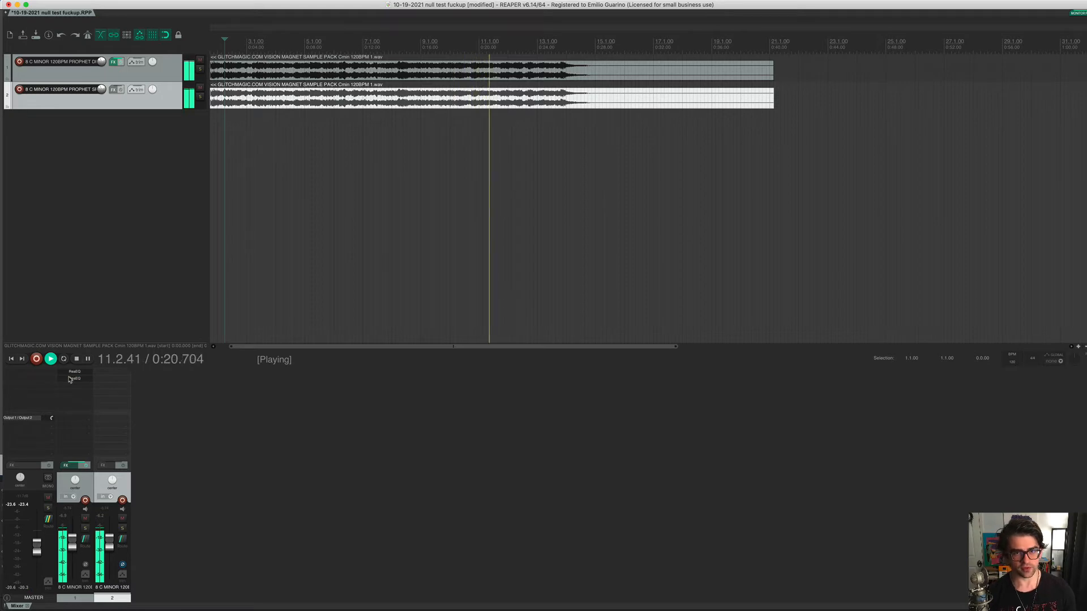
pyautogui.press('space')
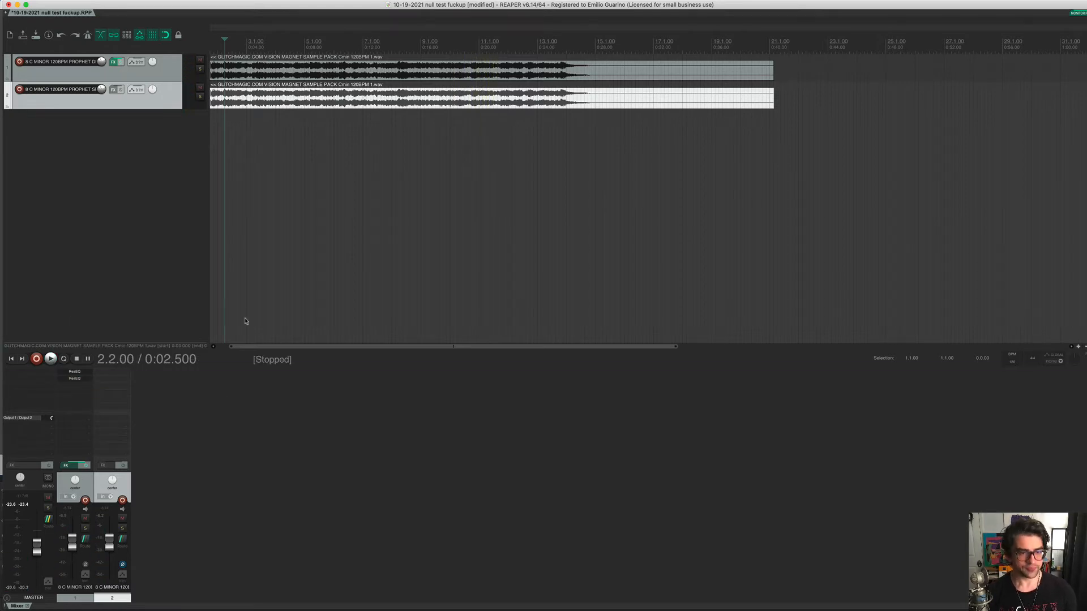
# Switch to Ableton Live, select the first track and expand both of its EQ Eight devices.
pyautogui.press('super+Tab')
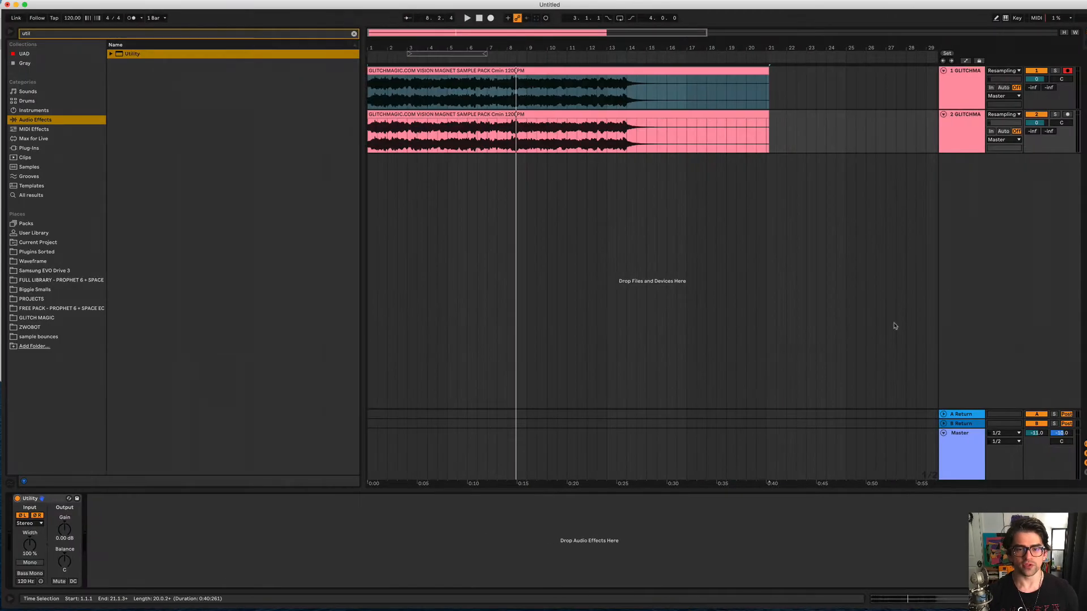
pyautogui.press('Up')
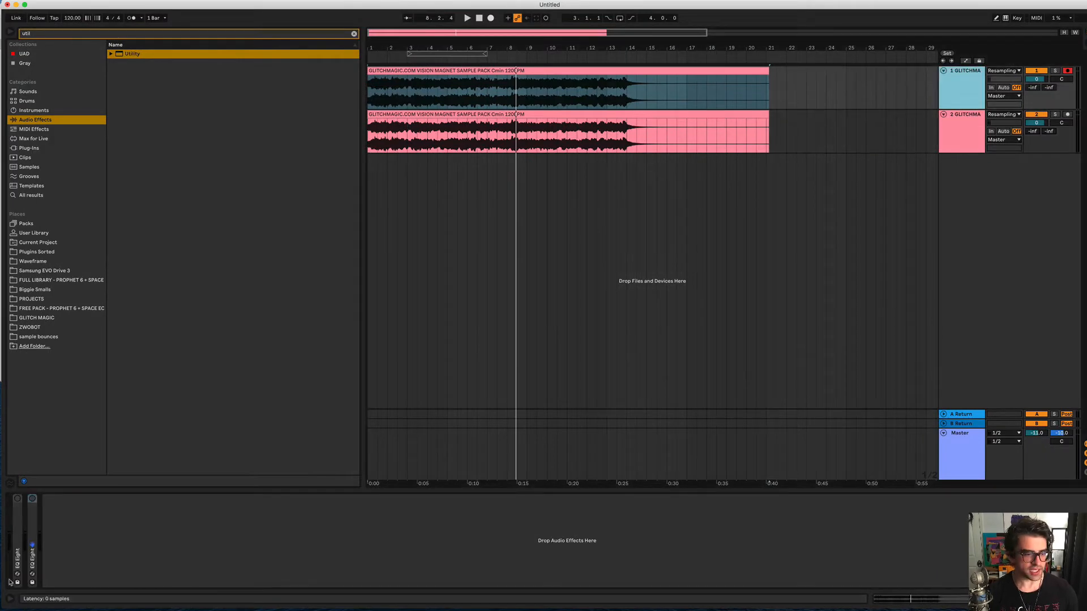
pyautogui.doubleClick(19, 562)
pyautogui.doubleClick(262, 548)
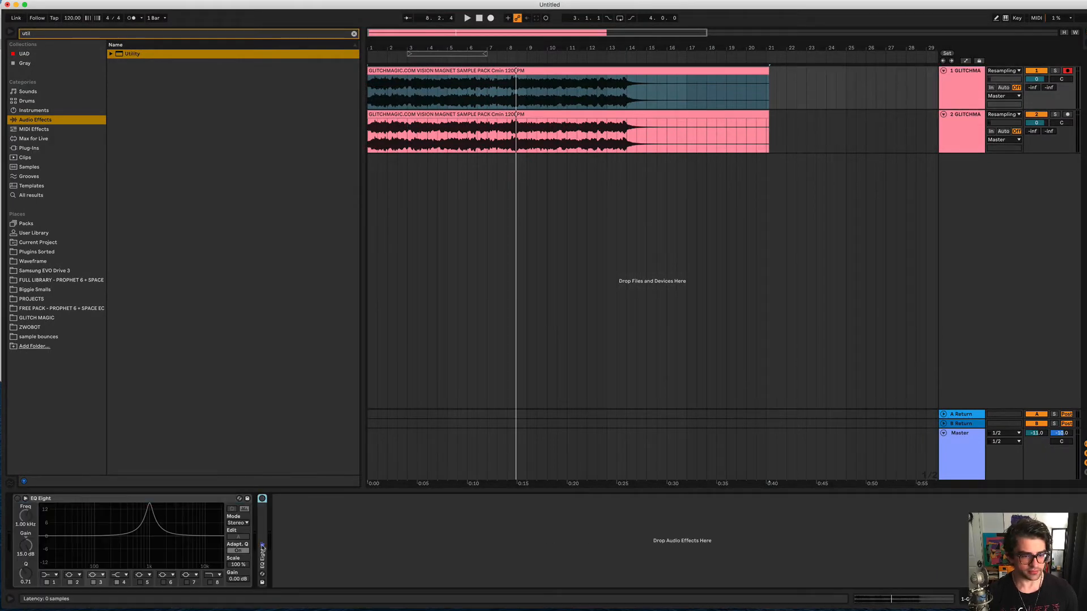
# Play the null test with both EQ Eights off and check the device chains of both tracks.
pyautogui.press('space')
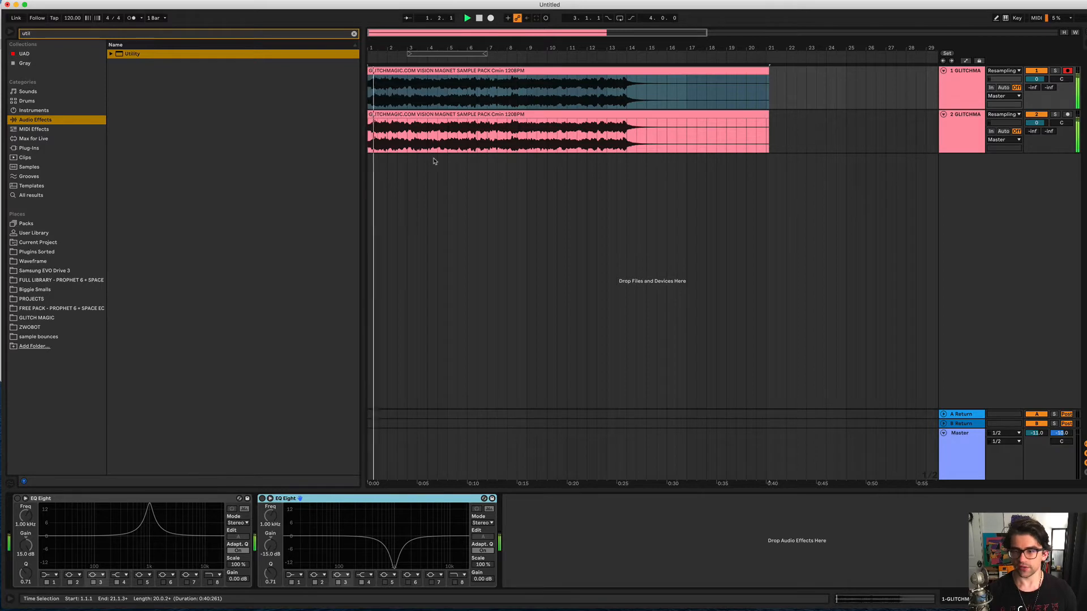
pyautogui.click(955, 92)
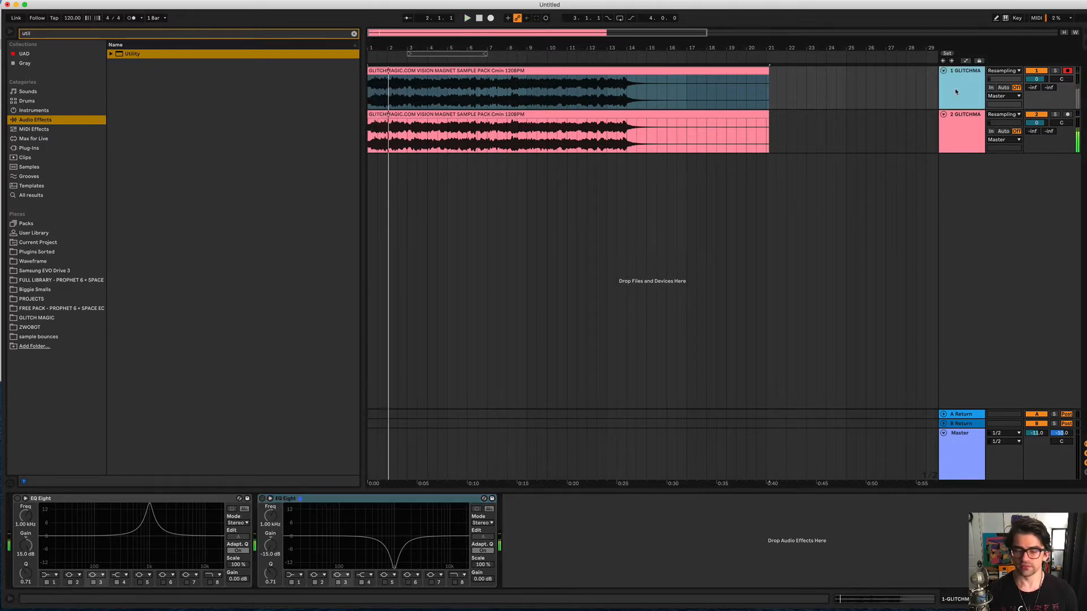
pyautogui.click(968, 137)
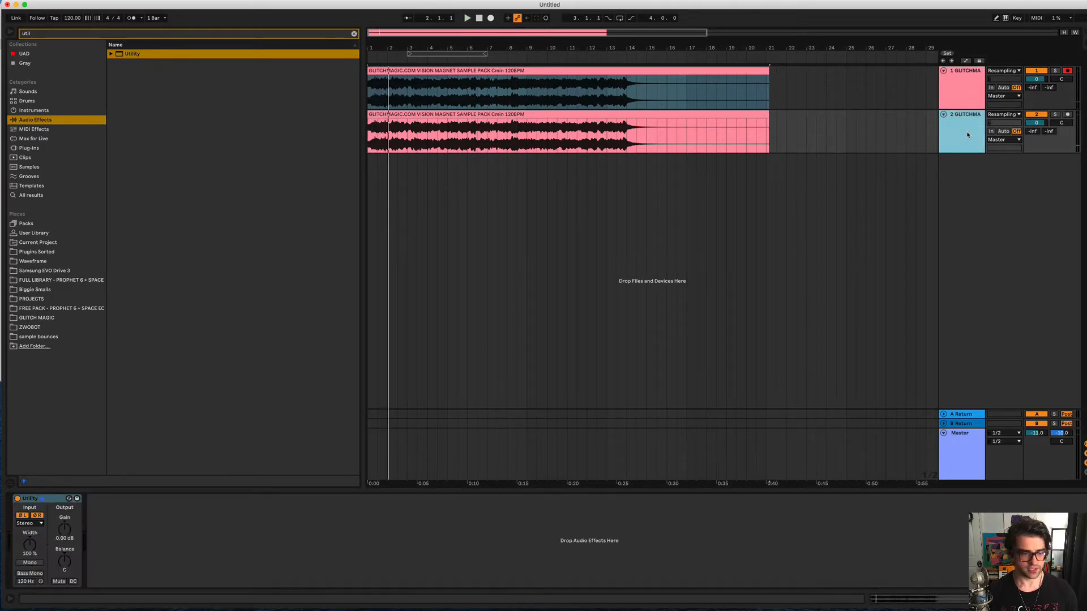
pyautogui.click(960, 104)
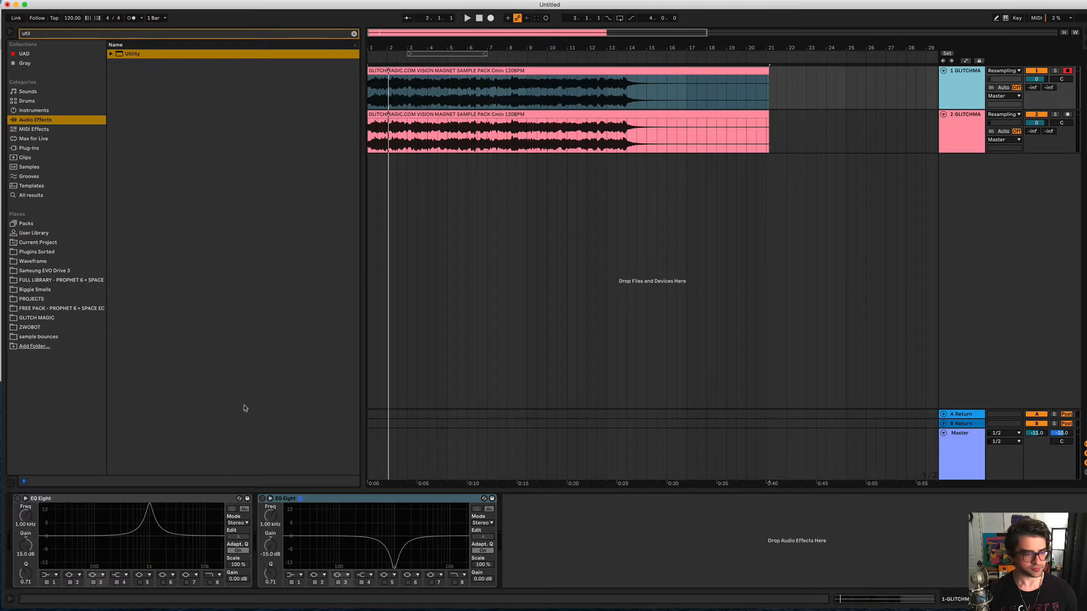
# Turn on both EQ Eights on the first track and play the null test.
pyautogui.click(17, 499)
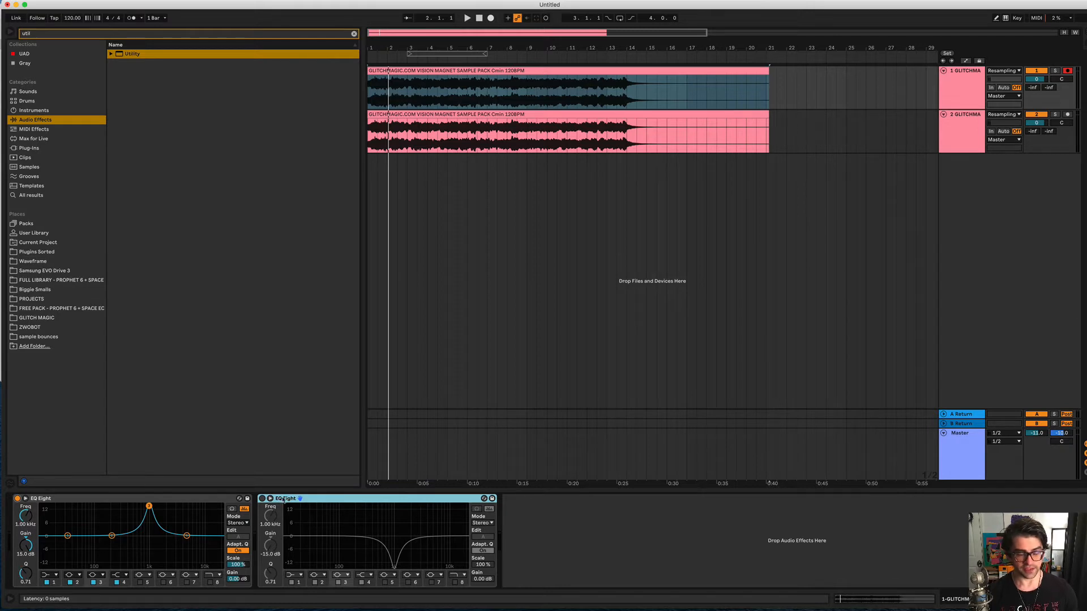
pyautogui.click(263, 500)
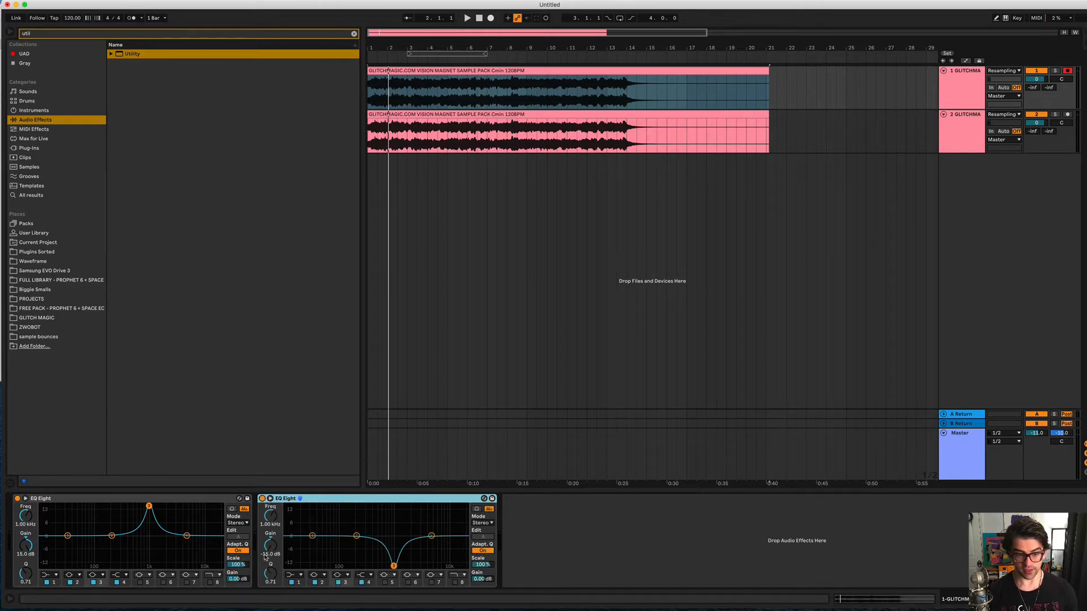
pyautogui.press('space')
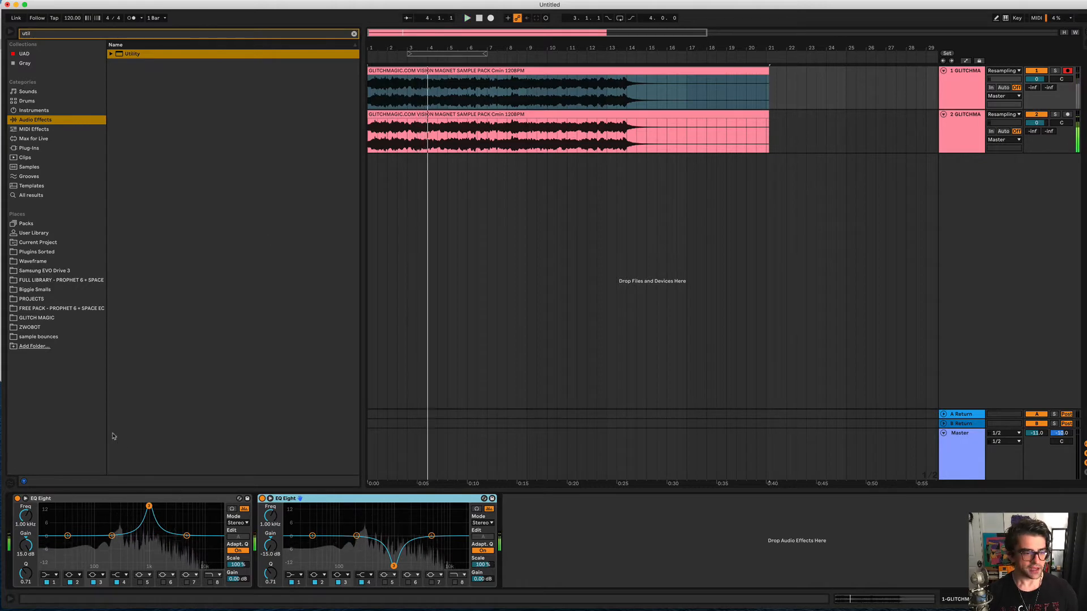
# Collapse both EQ Eights on the first track and turn them off.
pyautogui.doubleClick(85, 499)
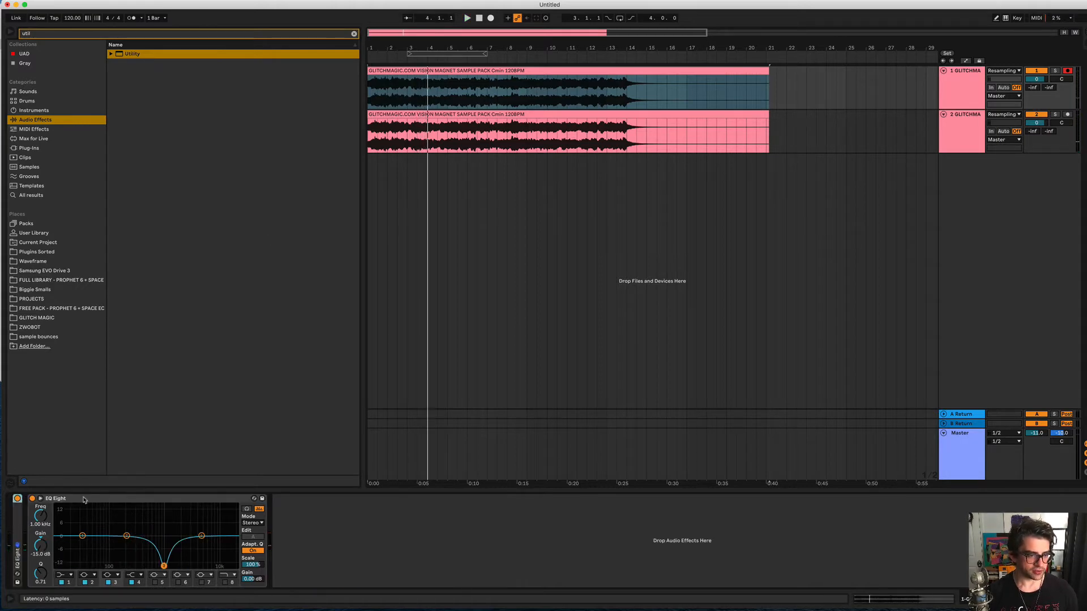
pyautogui.doubleClick(85, 500)
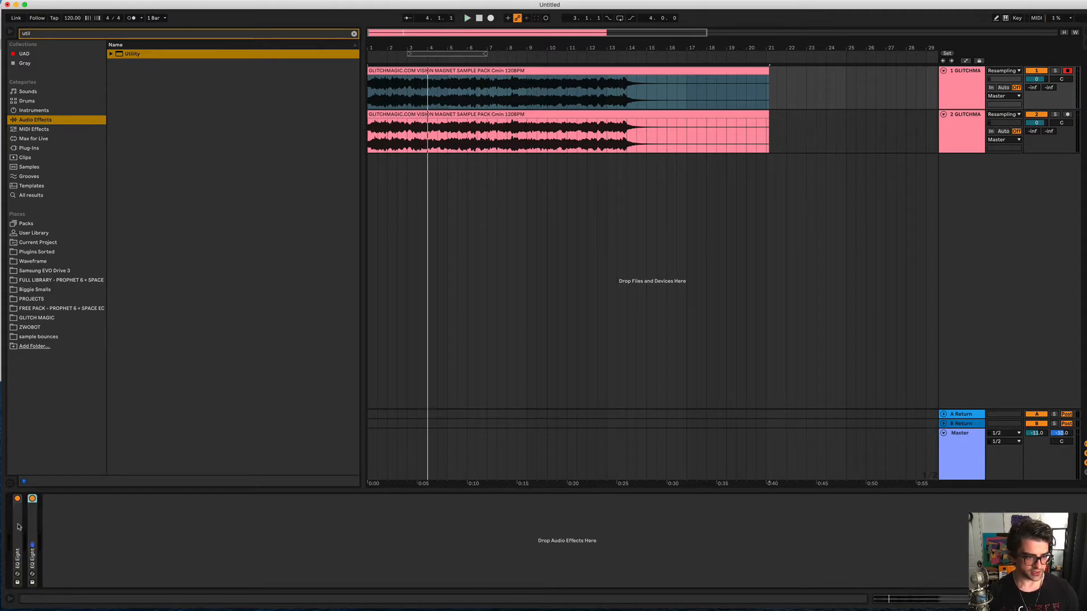
pyautogui.click(17, 498)
pyautogui.click(32, 500)
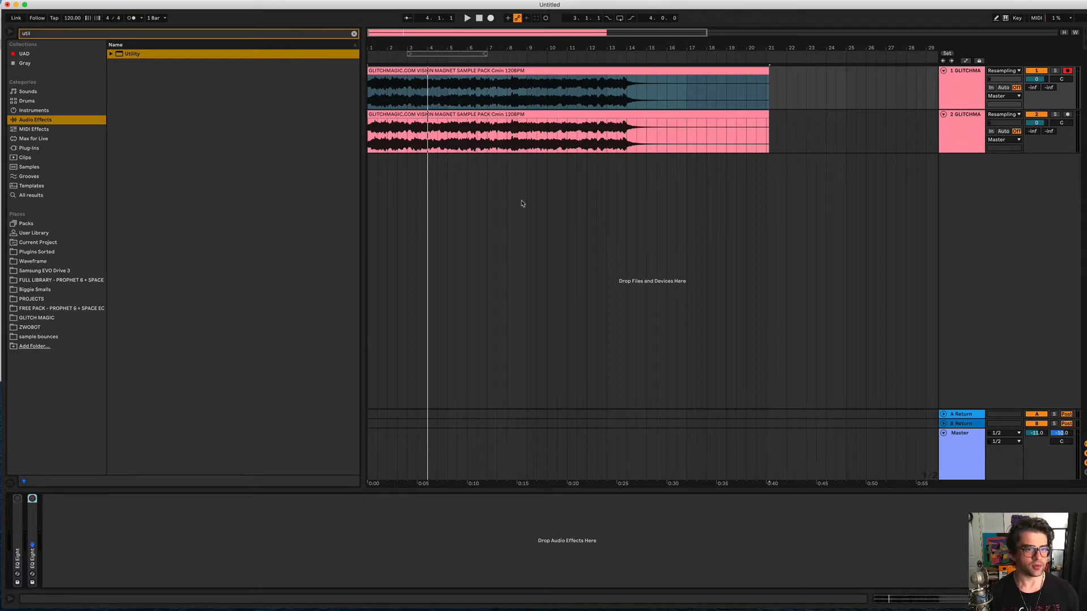
# Add the API-550A Stereo equalizer from the Plugins Sorted folder to the first track and play the null test.
pyautogui.click(354, 33)
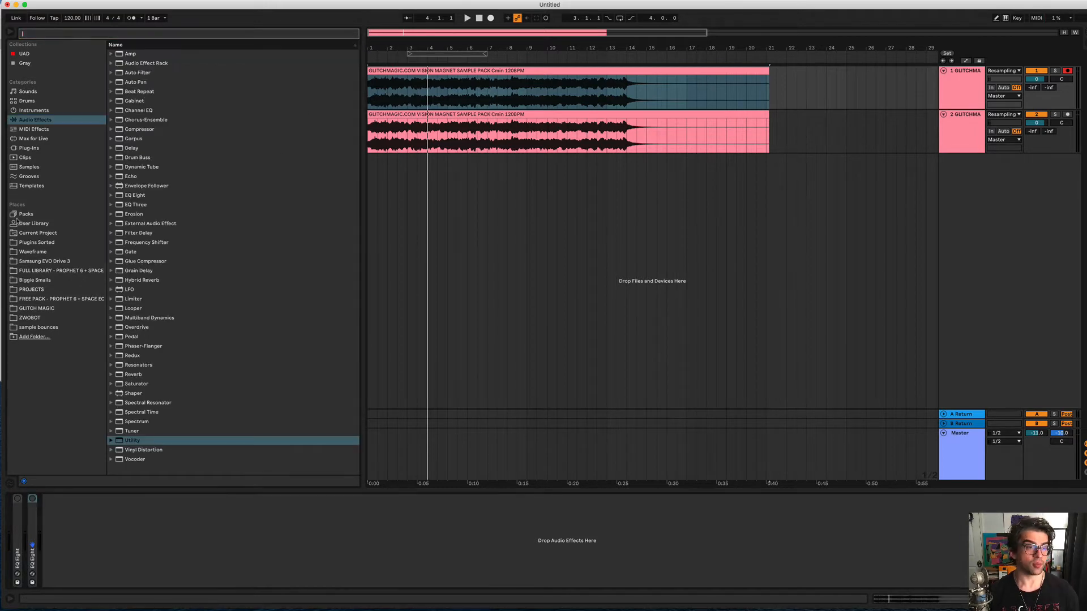
pyautogui.click(42, 243)
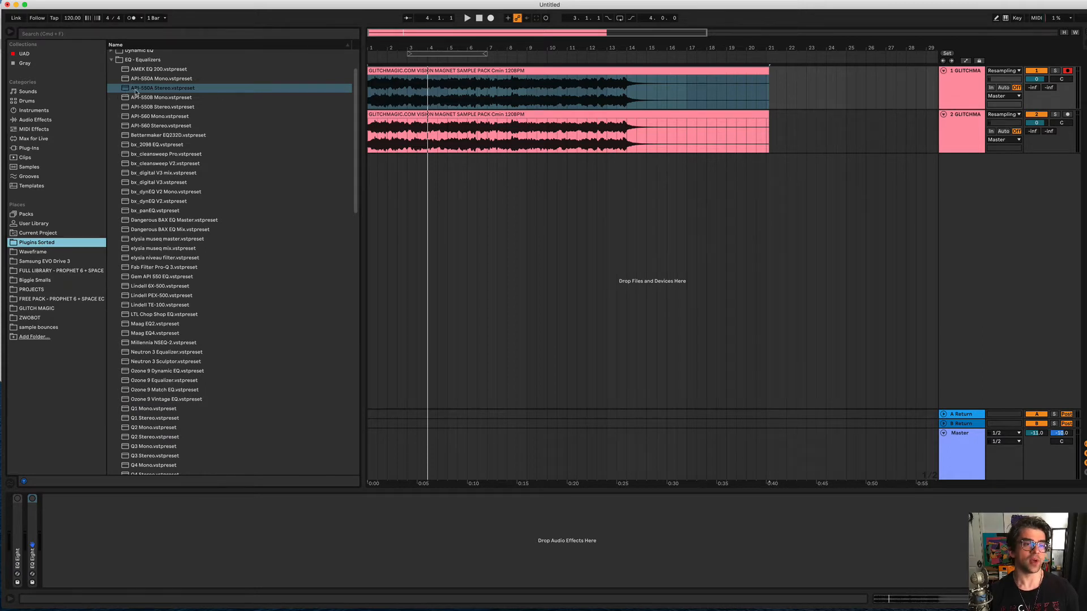
pyautogui.moveTo(138, 93); pyautogui.dragTo(119, 553)
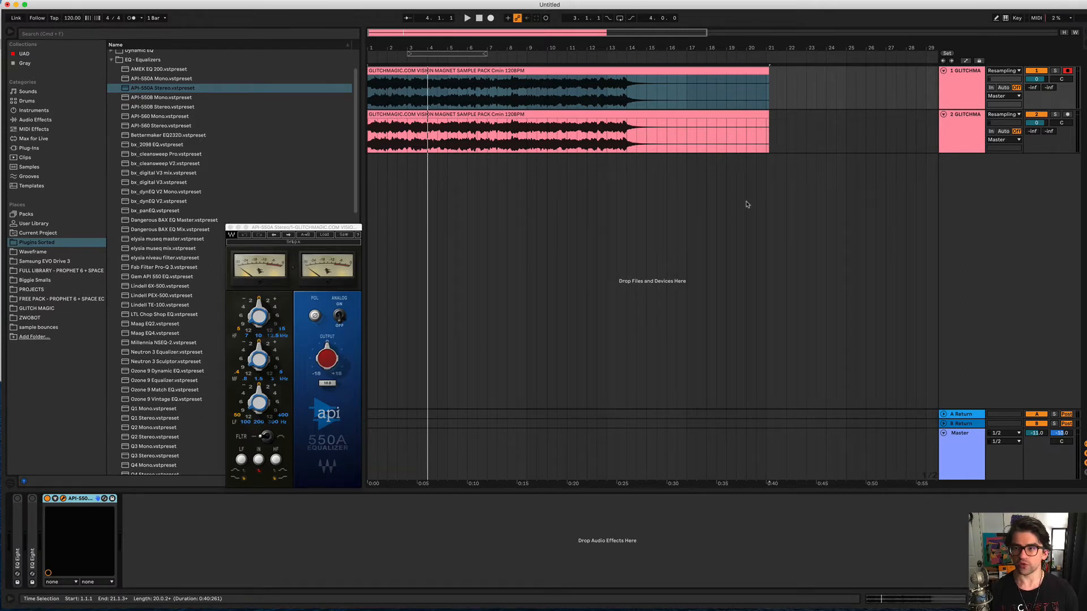
pyautogui.press('space')
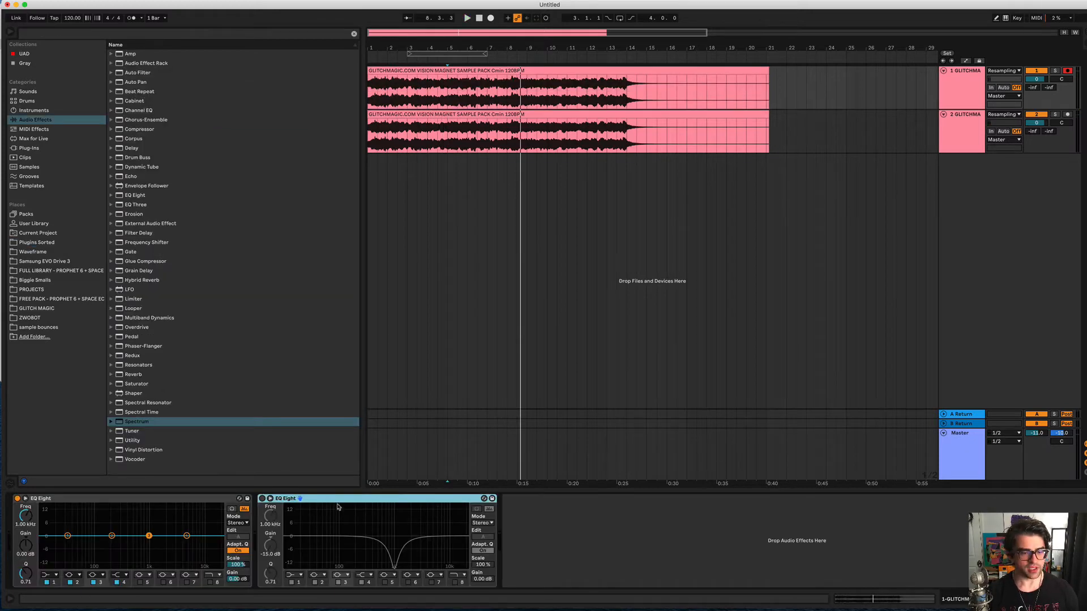
# Delete the EQ Eight with the -15 dB cut from the first track and audition the null test.
pyautogui.press('Delete')
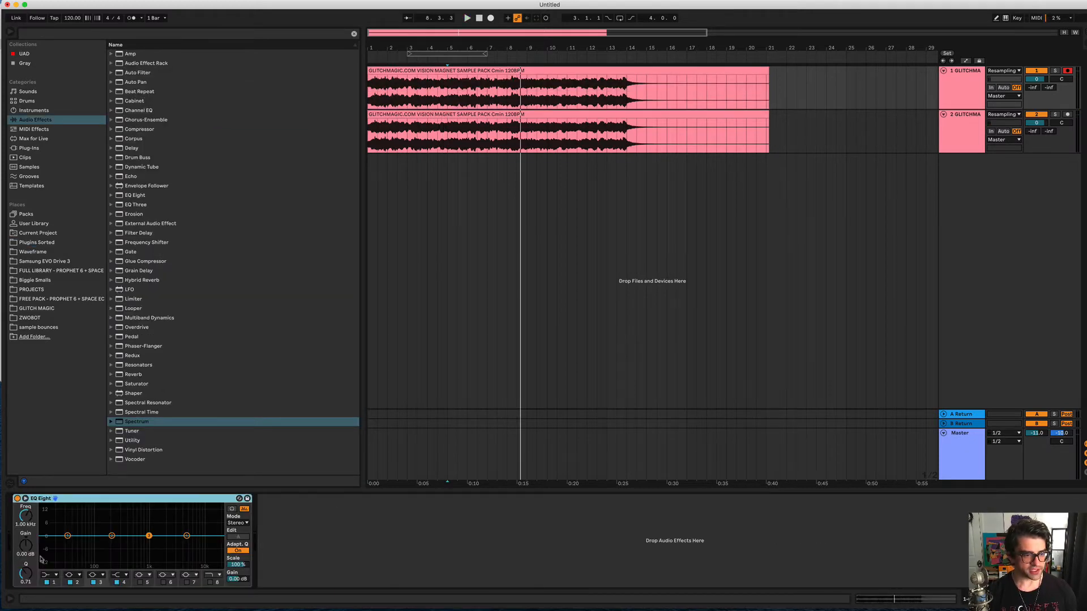
pyautogui.press('space')
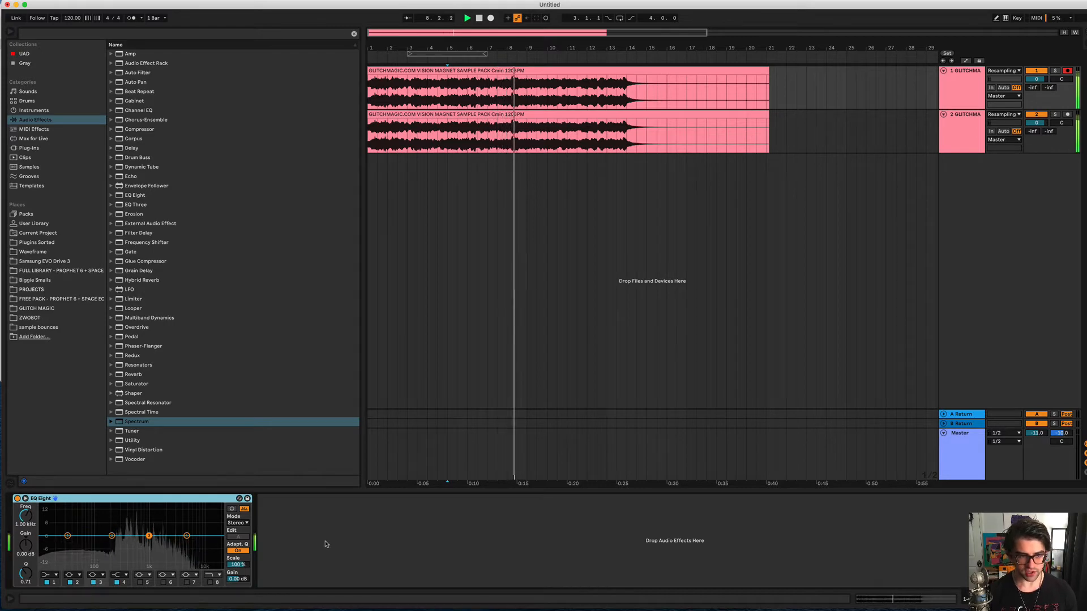
pyautogui.press('space')
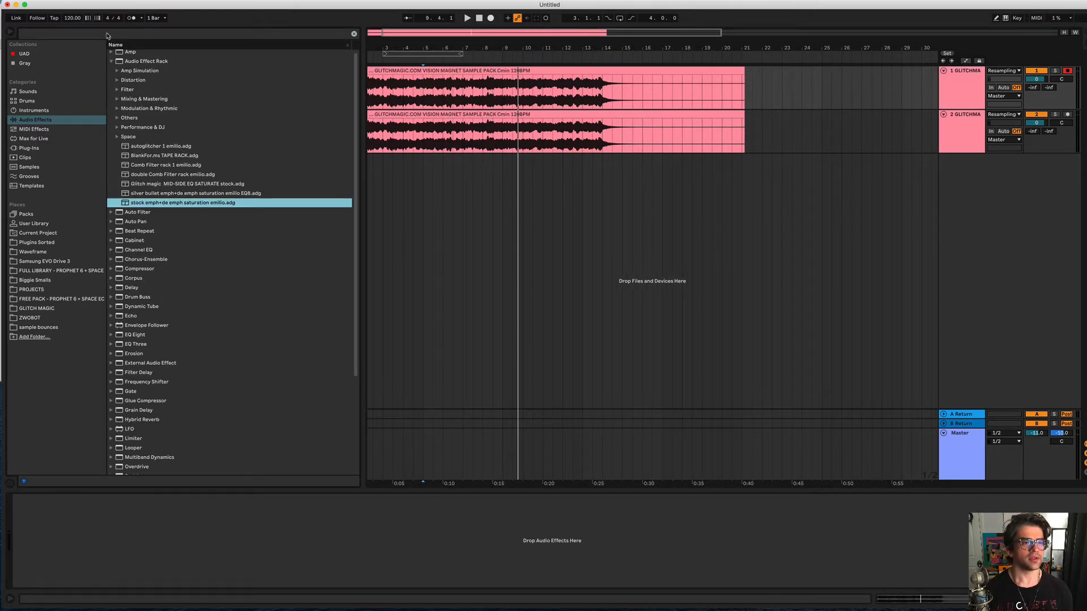
# Search the audio effects for "emp" and load the stock emph+de emph saturation rack onto the first track.
pyautogui.click(108, 34)
pyautogui.write('empoh')
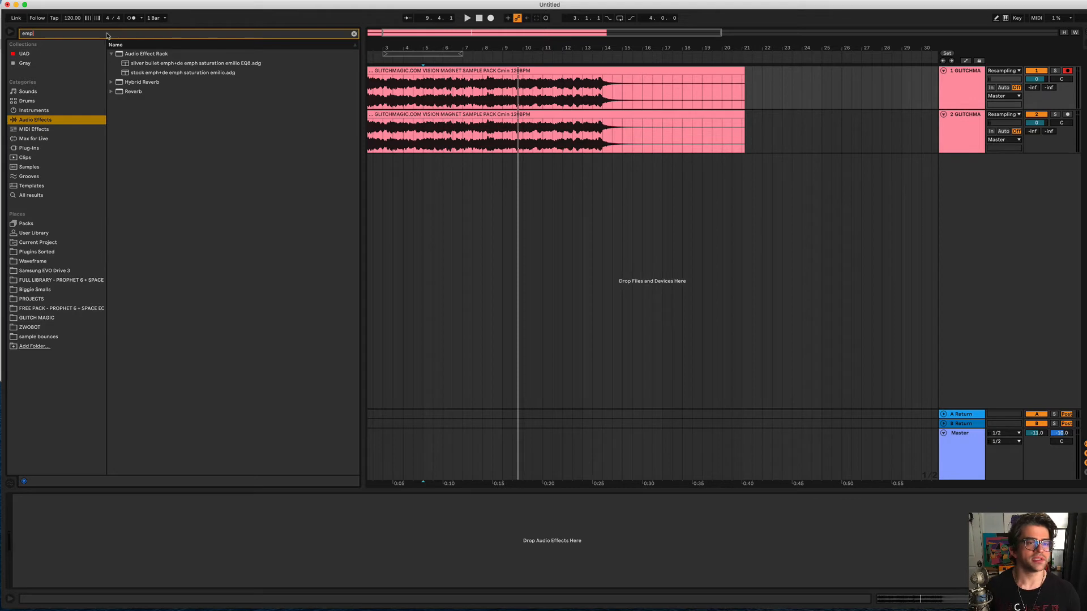
pyautogui.click(150, 73)
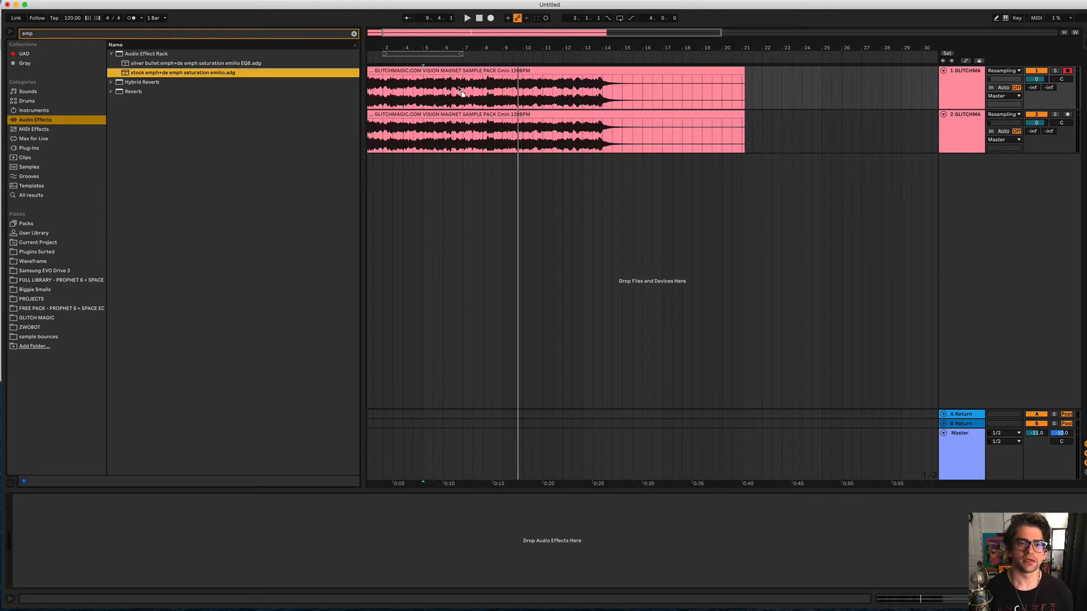
pyautogui.moveTo(462, 93); pyautogui.dragTo(458, 89)
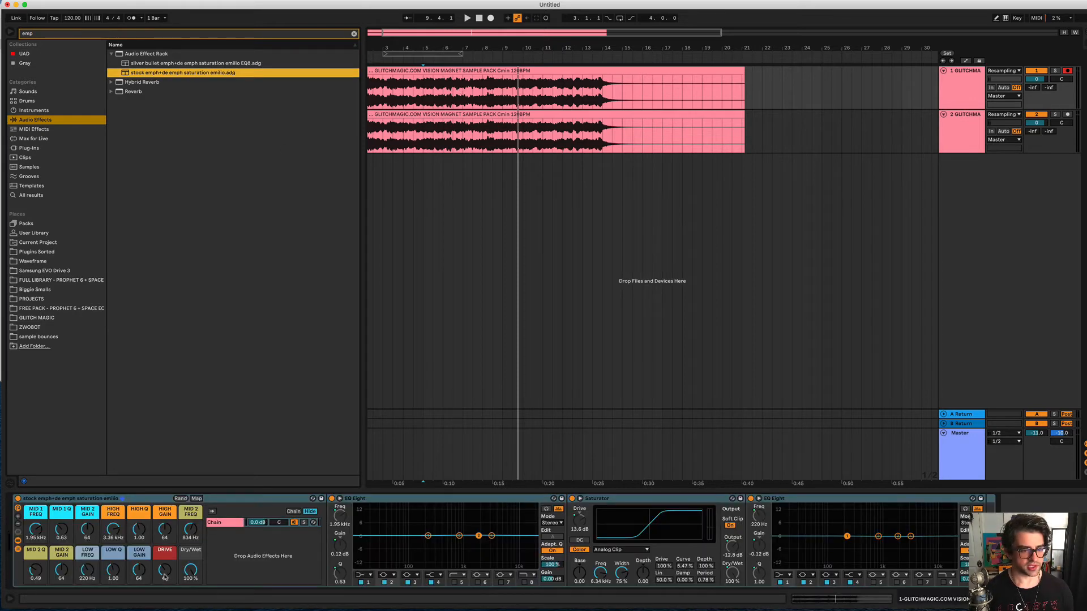
# Set the rack's Drive macro to 0 and play the null test.
pyautogui.moveTo(165, 572); pyautogui.dragTo(165, 600)
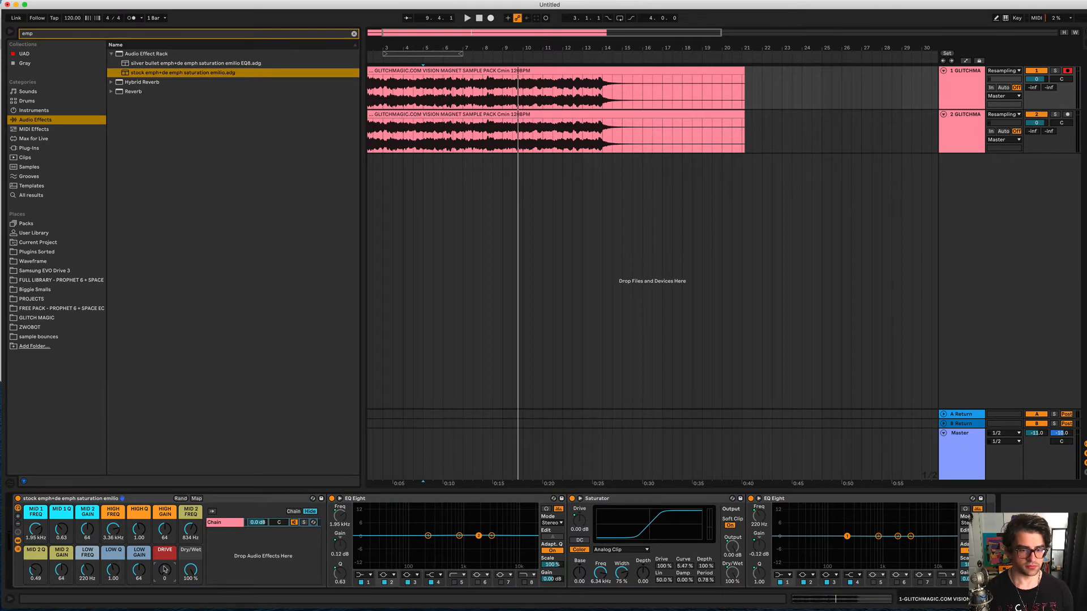
pyautogui.press('space')
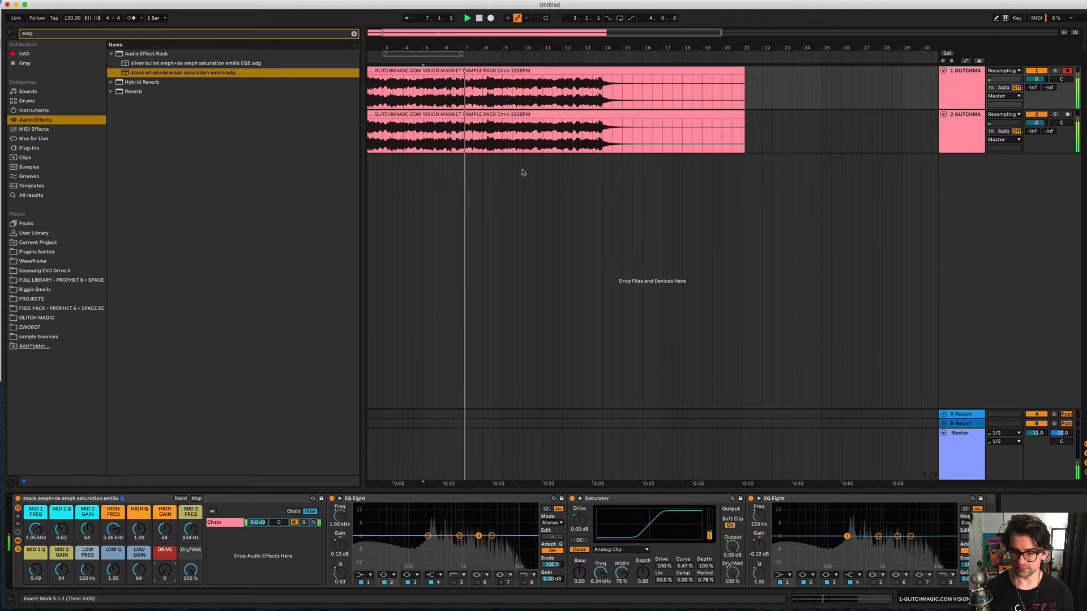
pyautogui.hscroll(-2, 792, 170)
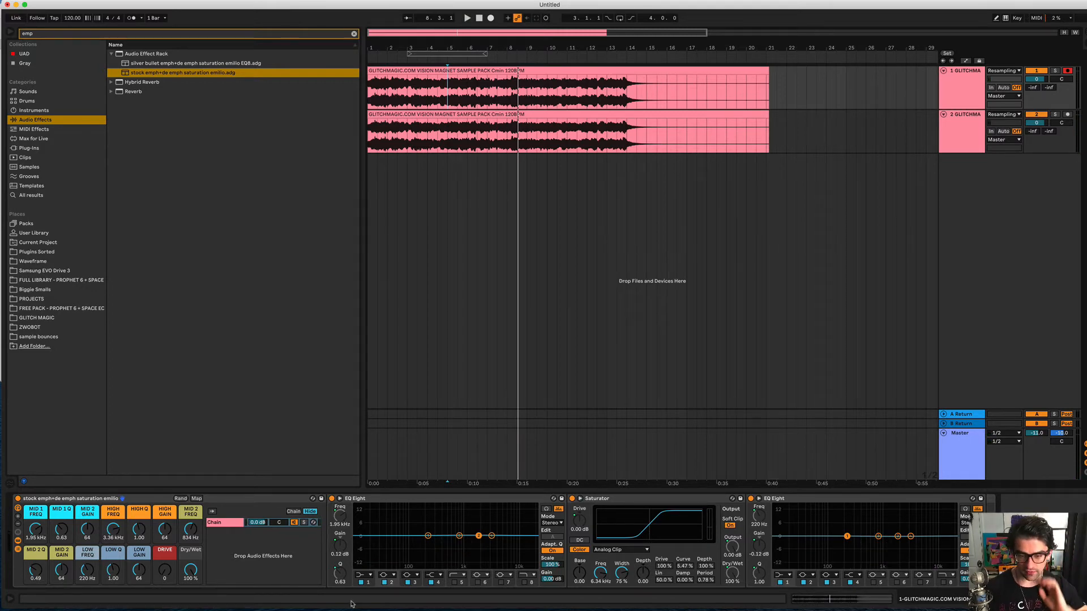
# Play the null test and compare the emphasis/de-emphasis saturation rack bypassed and active on the first track.
pyautogui.click(219, 524)
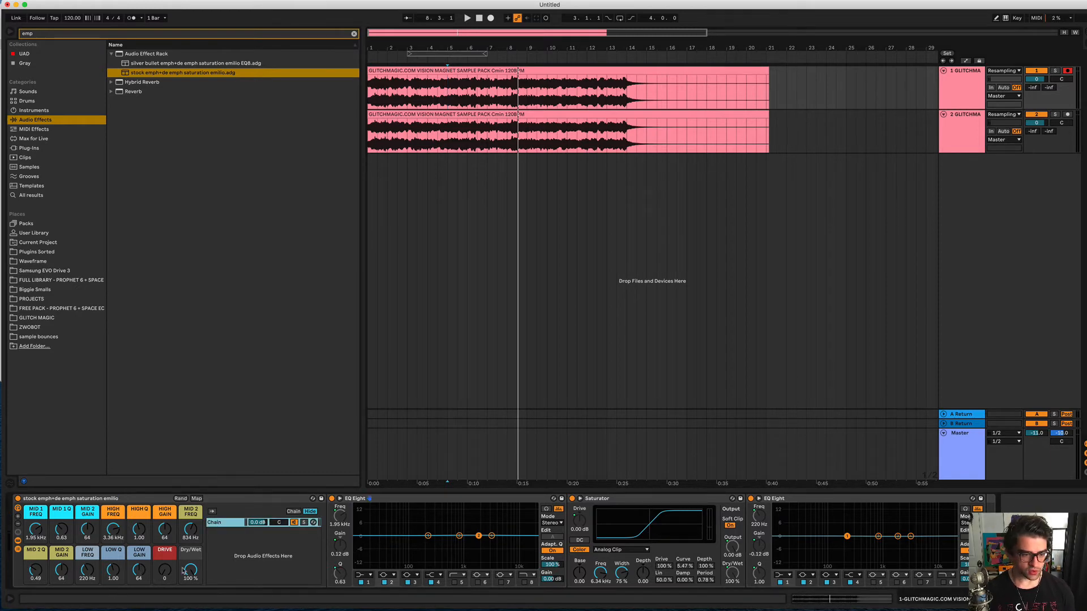
pyautogui.press('space')
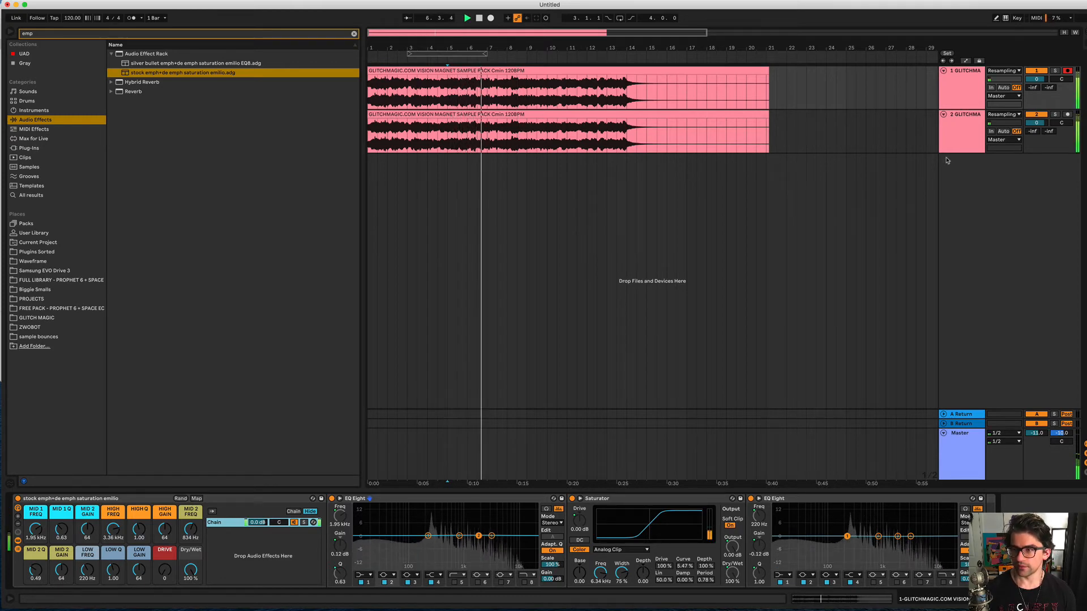
pyautogui.click(18, 498)
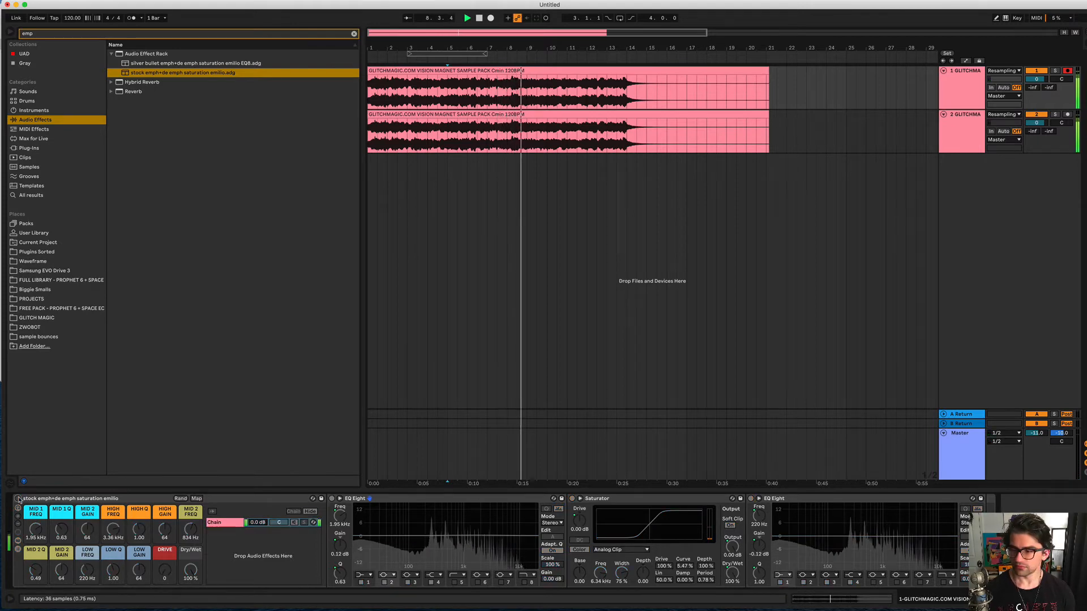
pyautogui.click(18, 498)
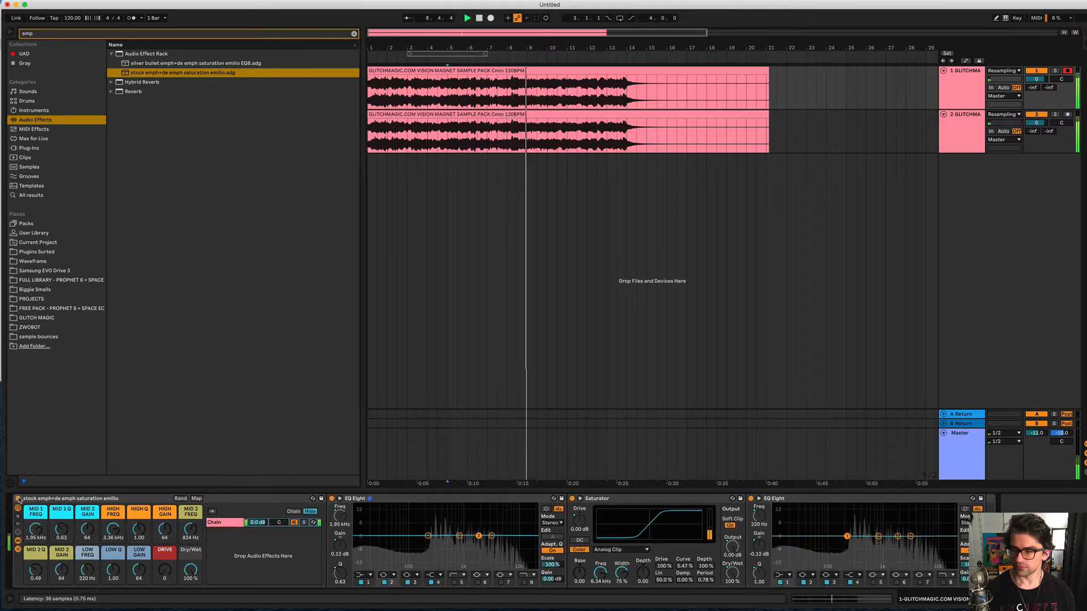
pyautogui.click(627, 500)
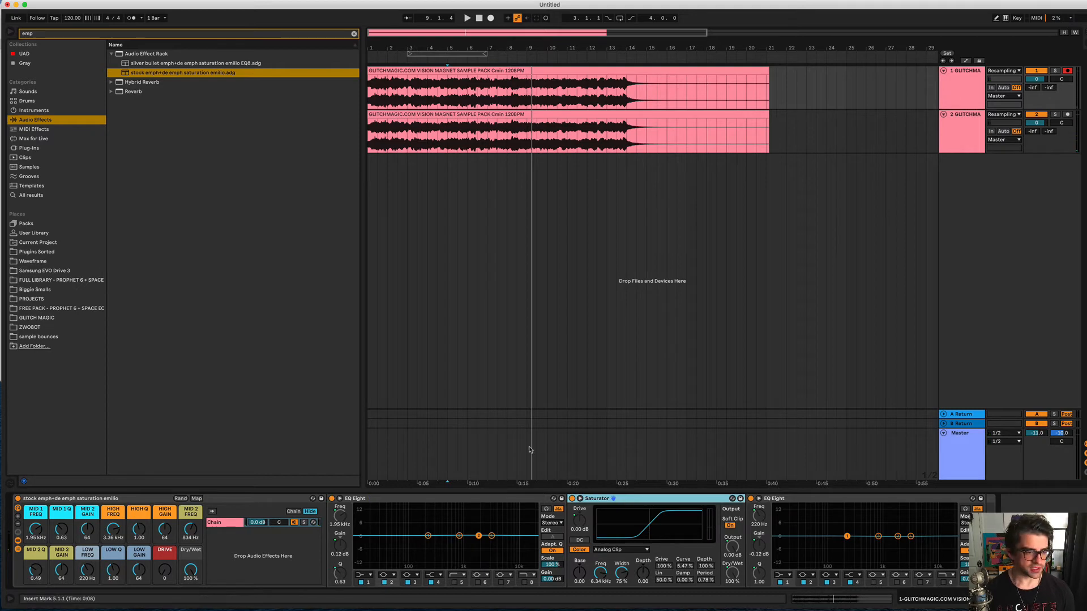
# Delete the saturation rack from the first track, search the audio effects for "sat" and load a stock Saturator in its place.
pyautogui.click(117, 500)
pyautogui.press('Delete')
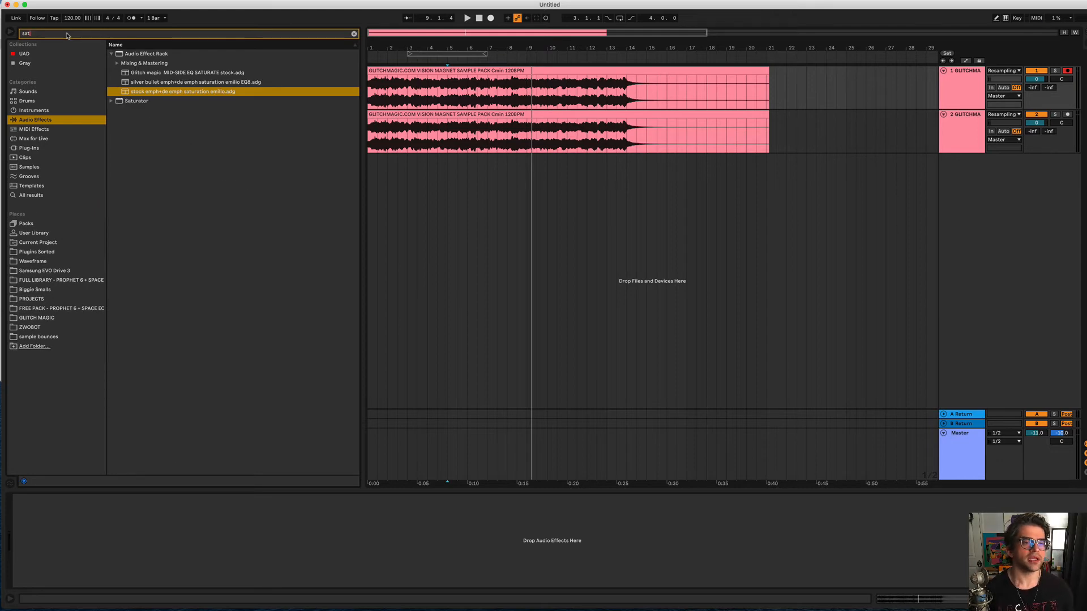
pyautogui.moveTo(119, 102); pyautogui.dragTo(445, 85)
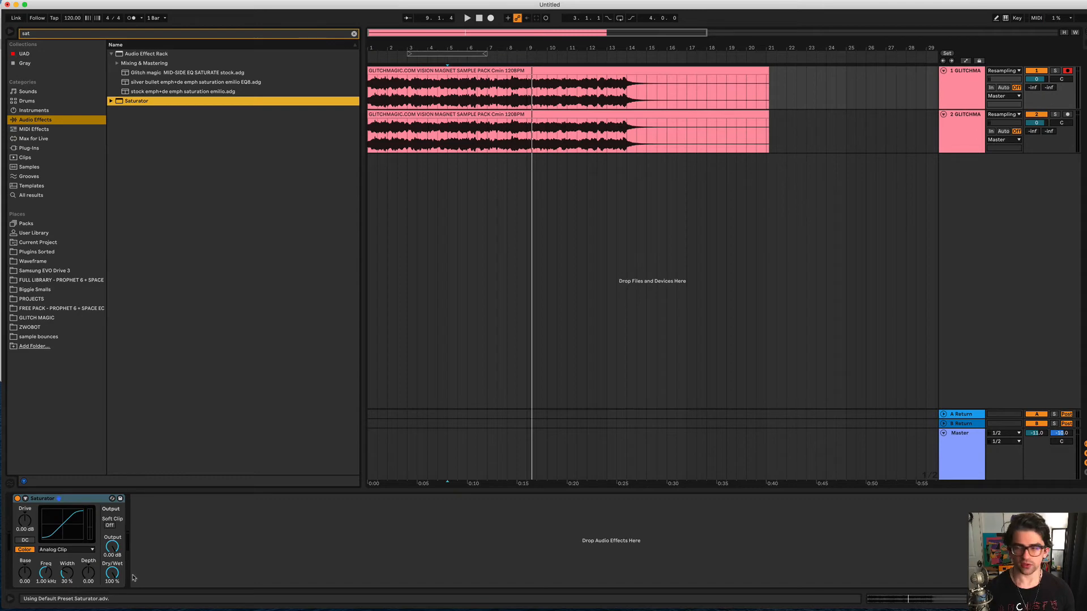
# Play the null test with the Saturator at 0 dB drive, turn off its Color option and play again.
pyautogui.press('space')
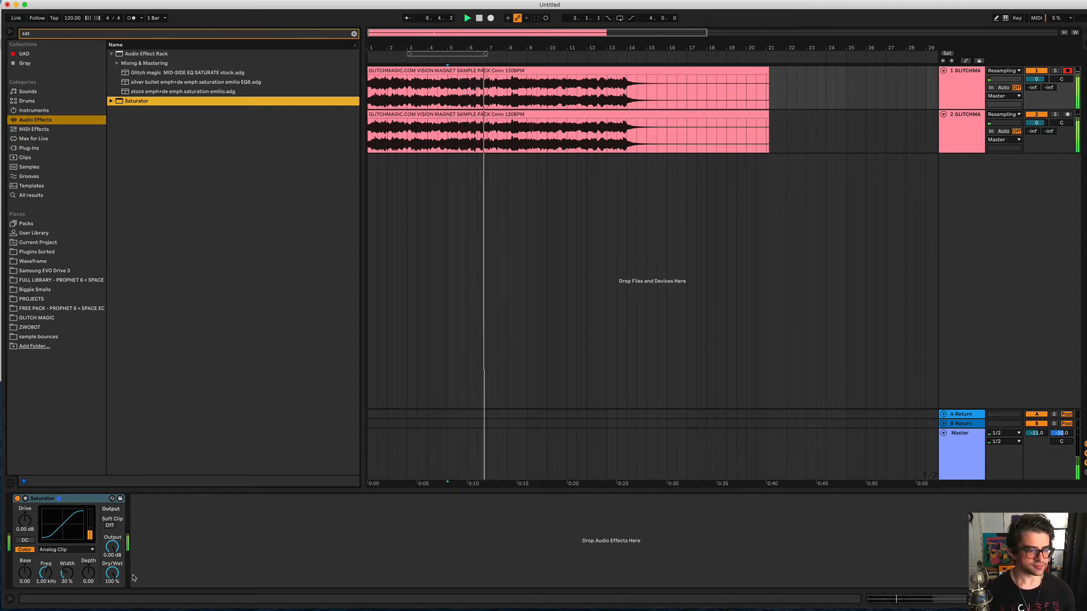
pyautogui.moveTo(24, 521)
pyautogui.mouseDown()
pyautogui.moveTo(25, 565)
pyautogui.moveTo(25, 521)
pyautogui.mouseUp()
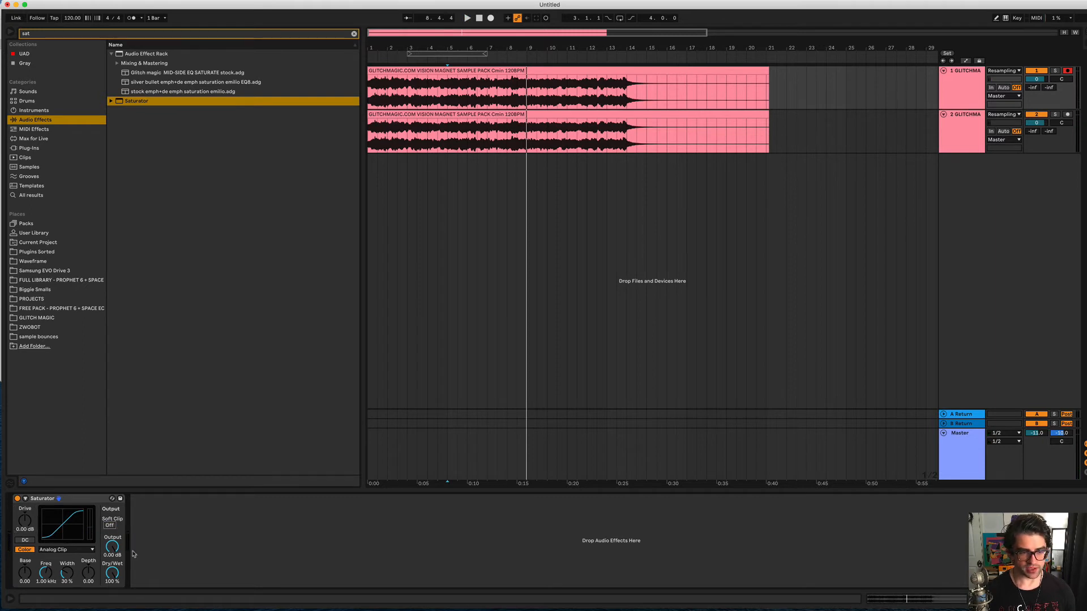
pyautogui.press('space')
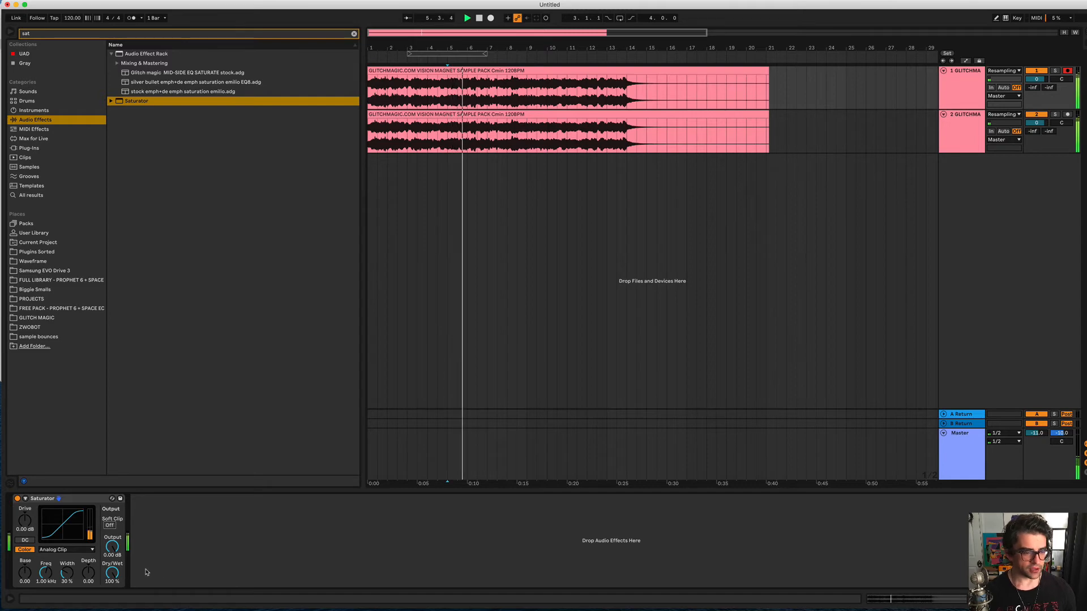
pyautogui.press('space')
pyautogui.click(26, 550)
pyautogui.press('space')
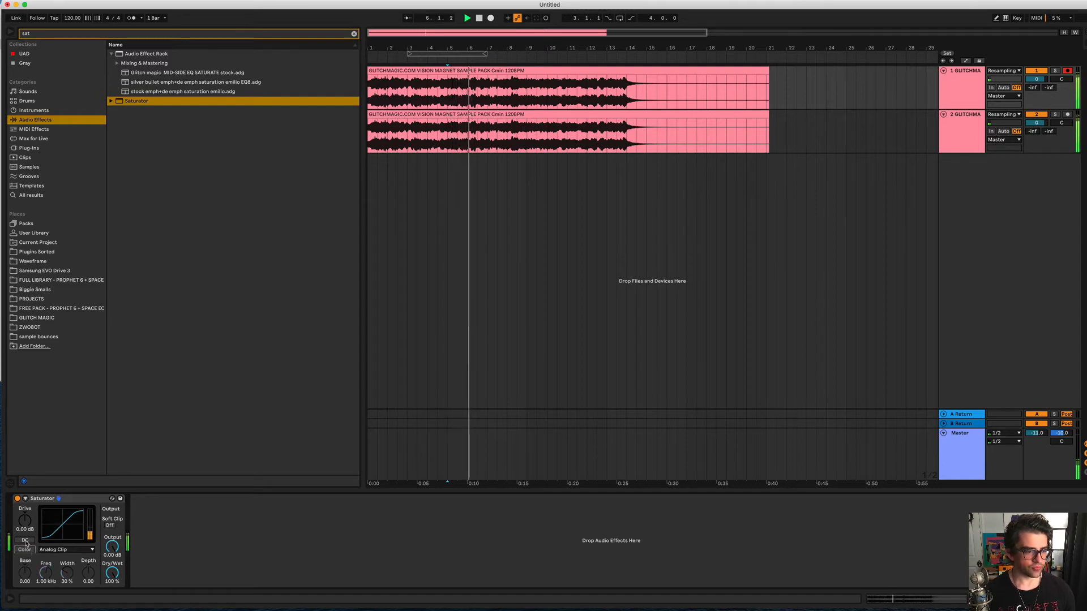
# Audition the null test with the Saturator's Soft Sine, Medium Curve and Hard Curve types.
pyautogui.click(56, 549)
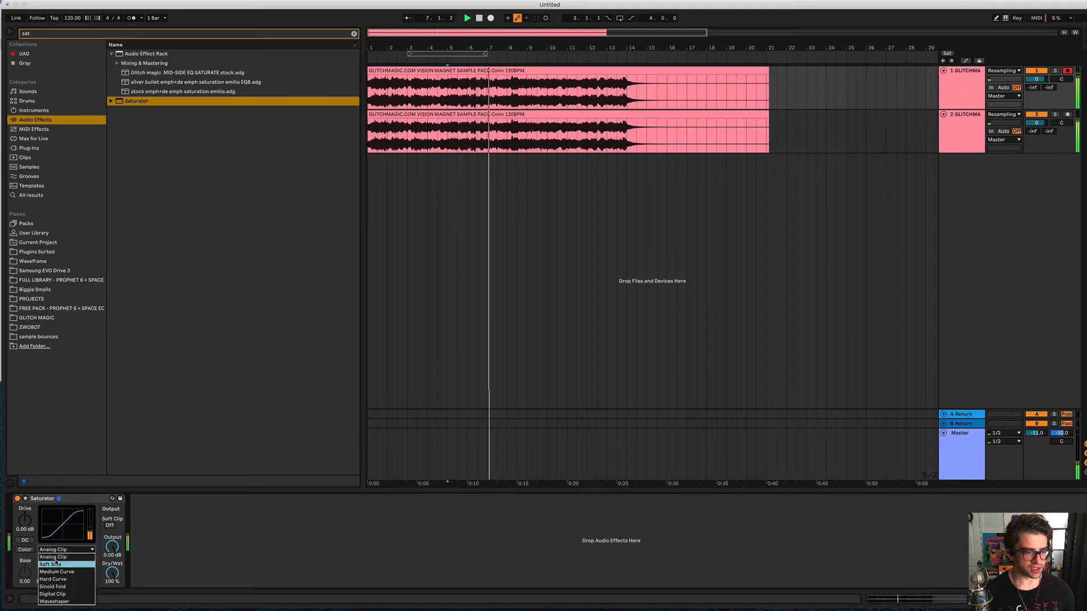
pyautogui.click(55, 564)
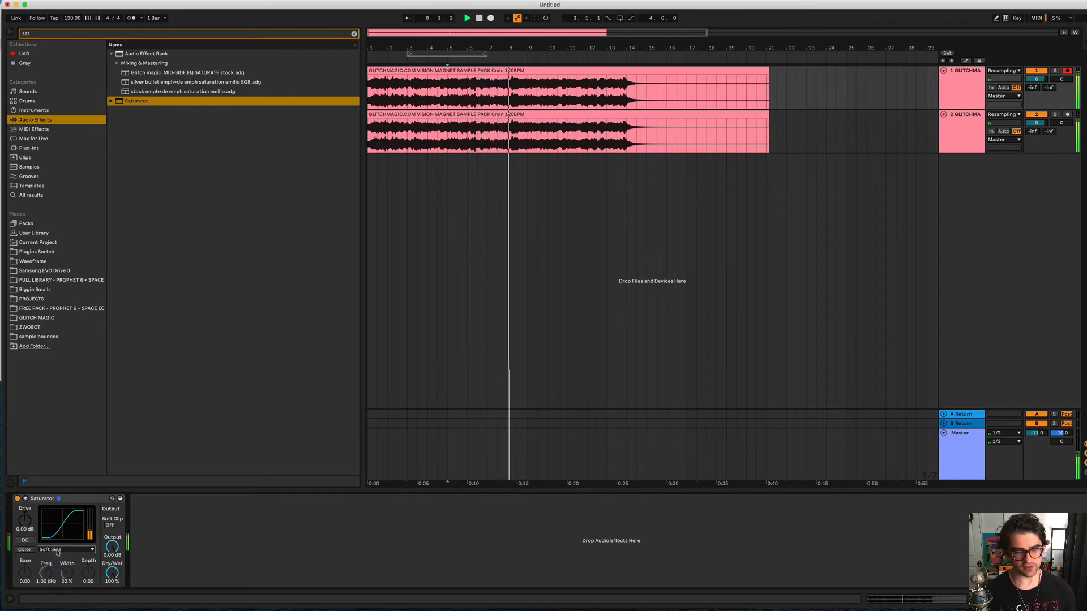
pyautogui.click(57, 549)
pyautogui.click(54, 573)
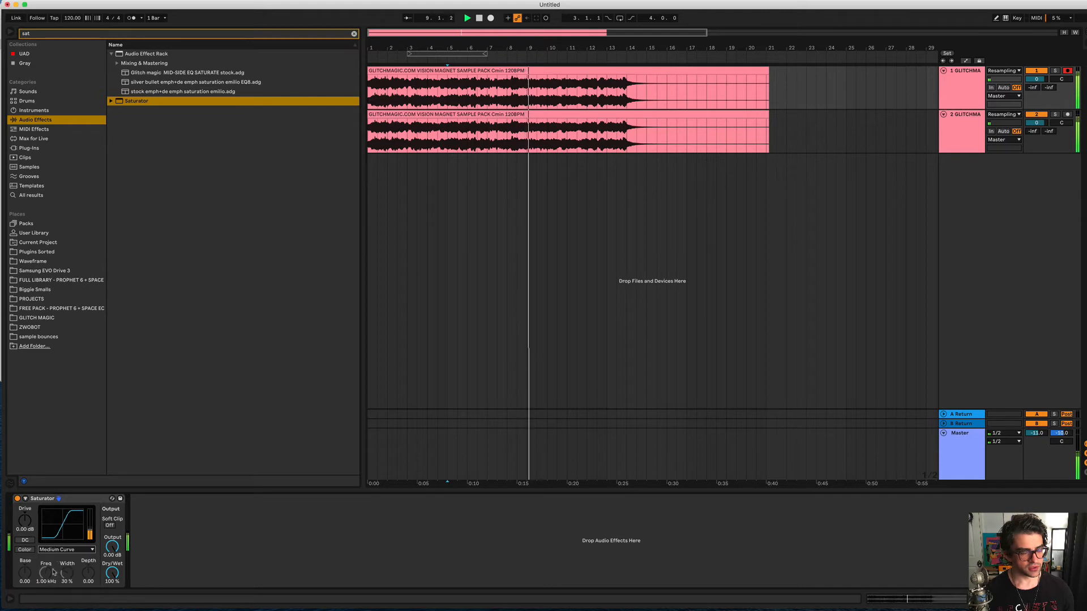
pyautogui.click(55, 549)
pyautogui.click(51, 560)
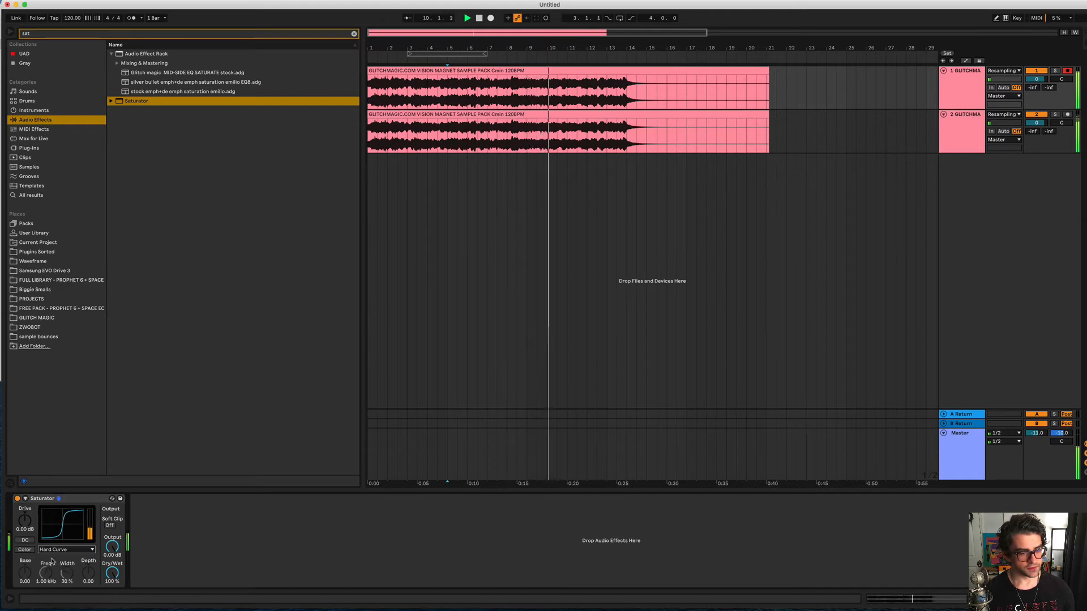
# Audition the Saturator's Sinoid Fold, Digital Clip and Waveshaper types in the null test and return the curve to Analog Clip.
pyautogui.click(54, 549)
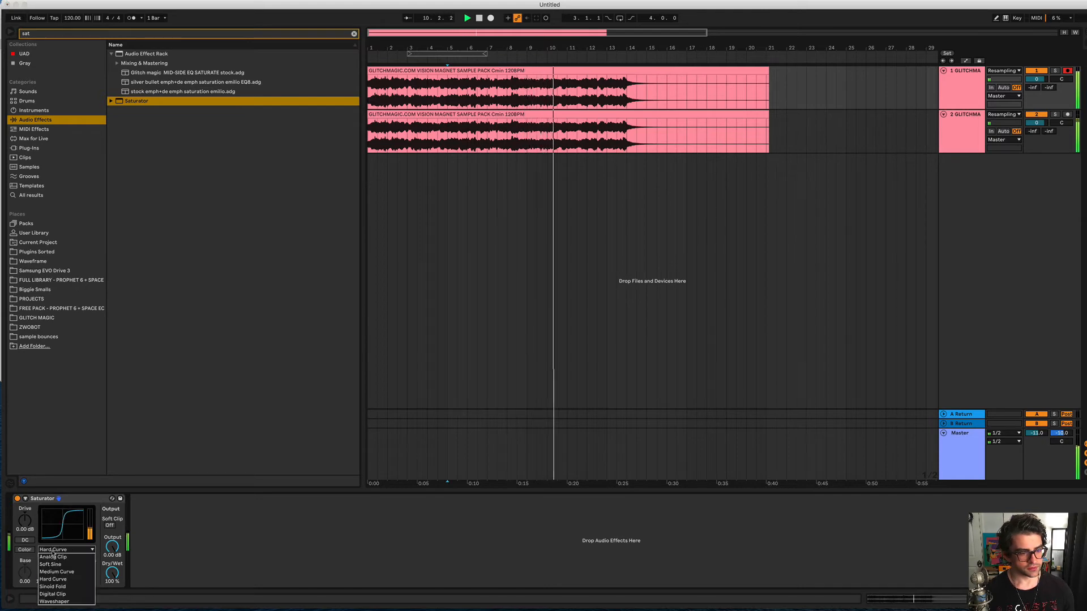
pyautogui.click(52, 587)
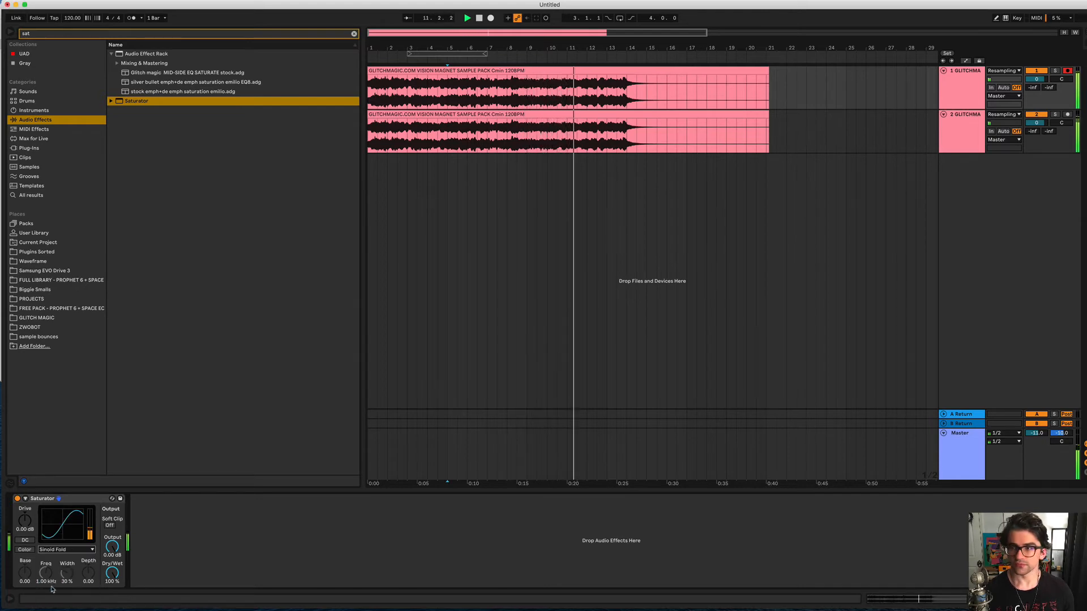
pyautogui.click(56, 552)
pyautogui.click(53, 594)
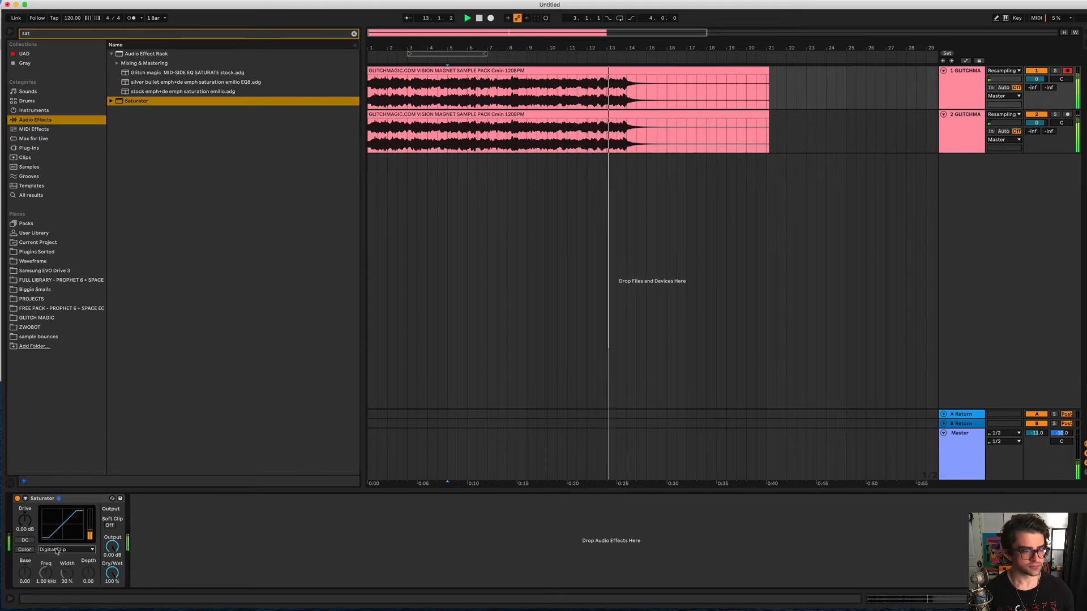
pyautogui.click(56, 552)
pyautogui.click(55, 601)
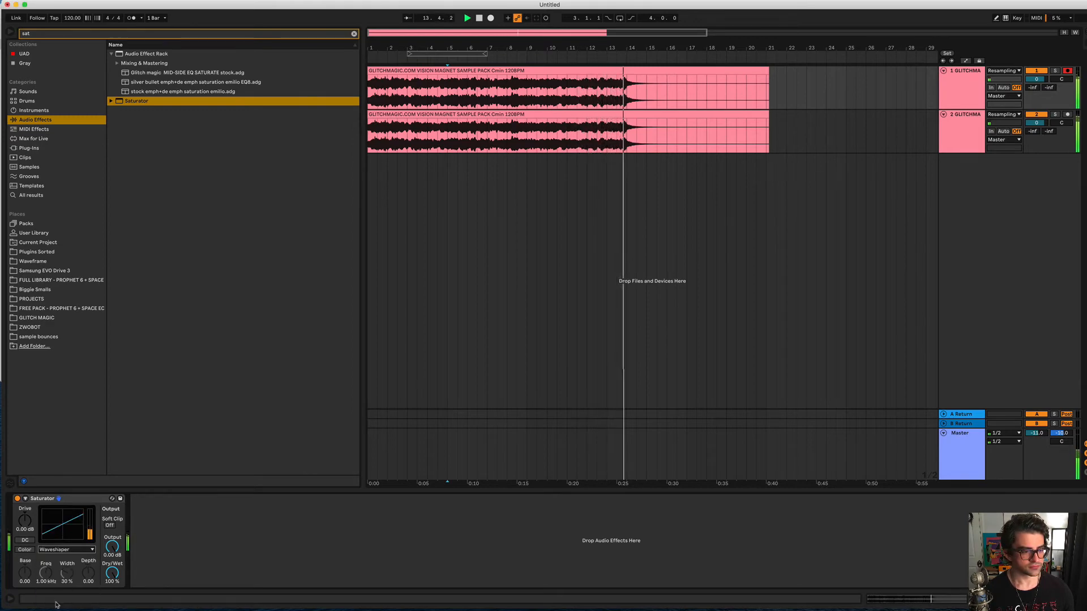
pyautogui.click(62, 551)
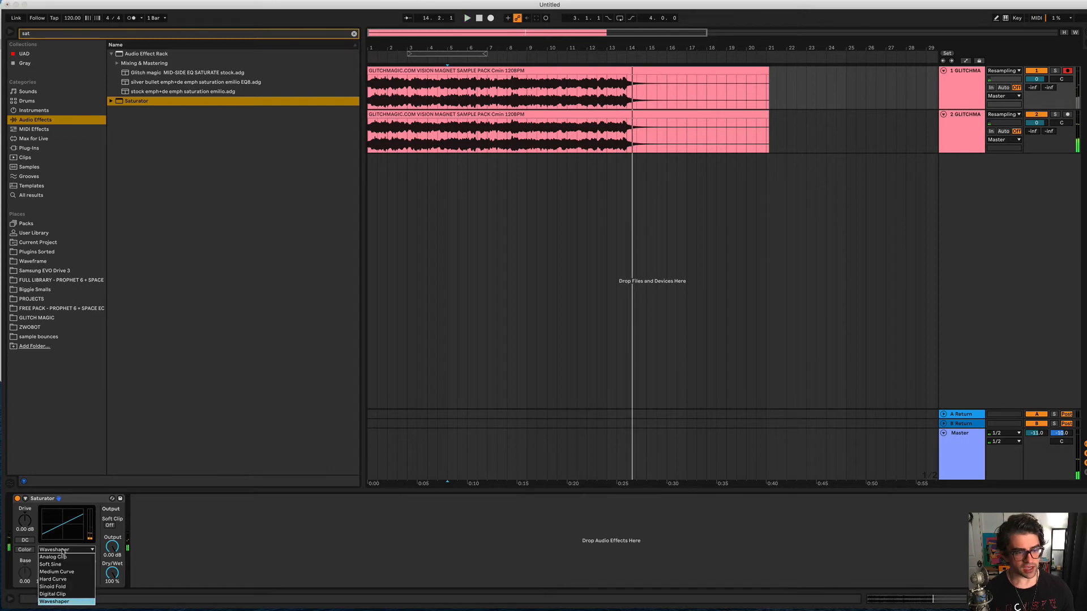
pyautogui.click(63, 557)
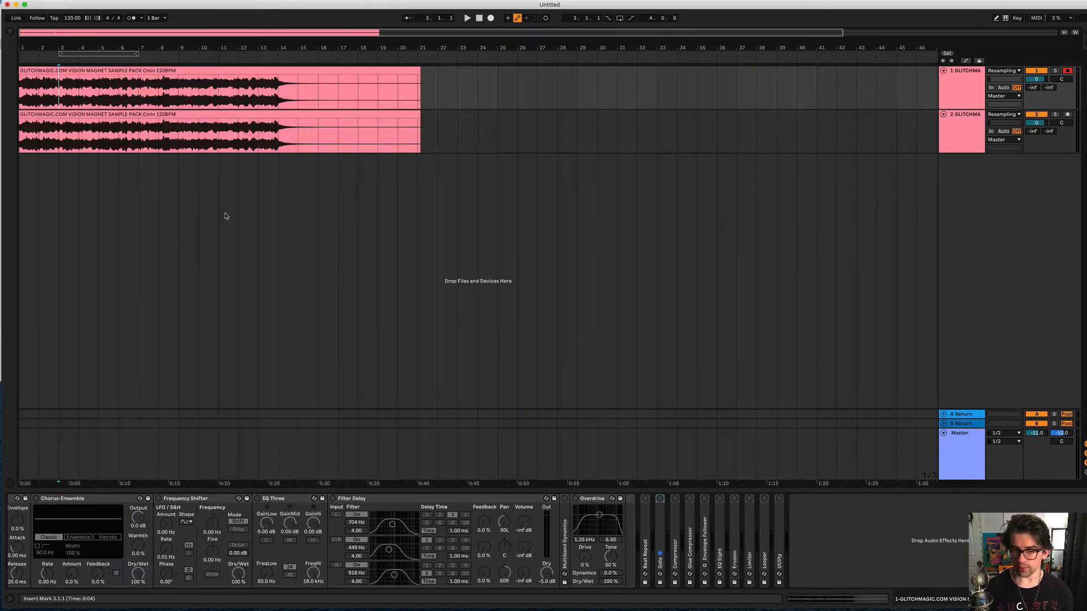
# Play the null test with the first track's rack devices switched off and again with Channel EQ enabled, and collapse Channel EQ.
pyautogui.hscroll(-10, 342, 558)
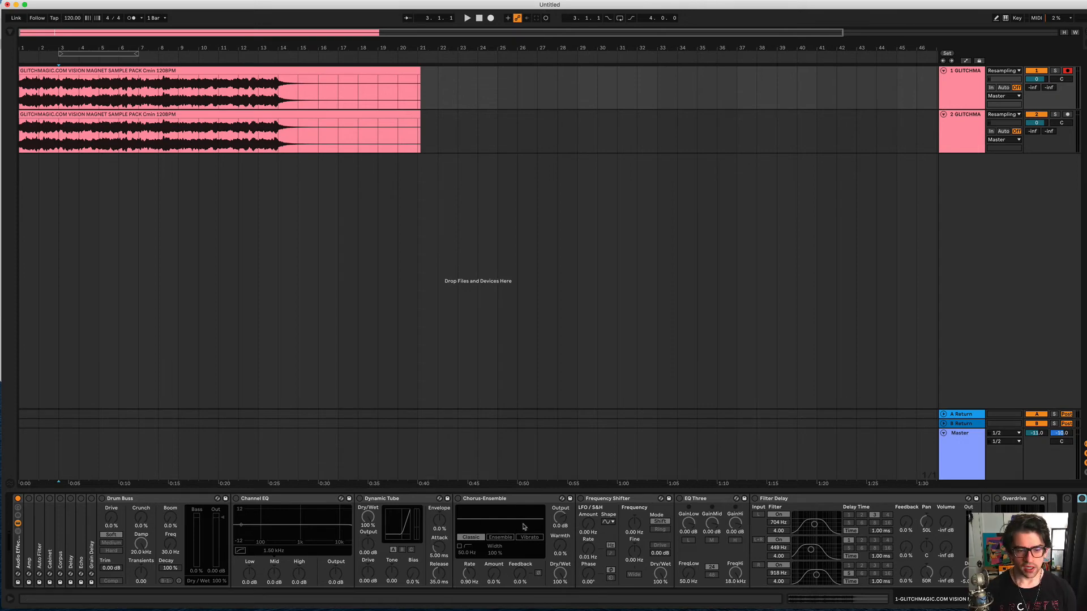
pyautogui.hscroll(10, 523, 526)
pyautogui.hscroll(-10, 522, 526)
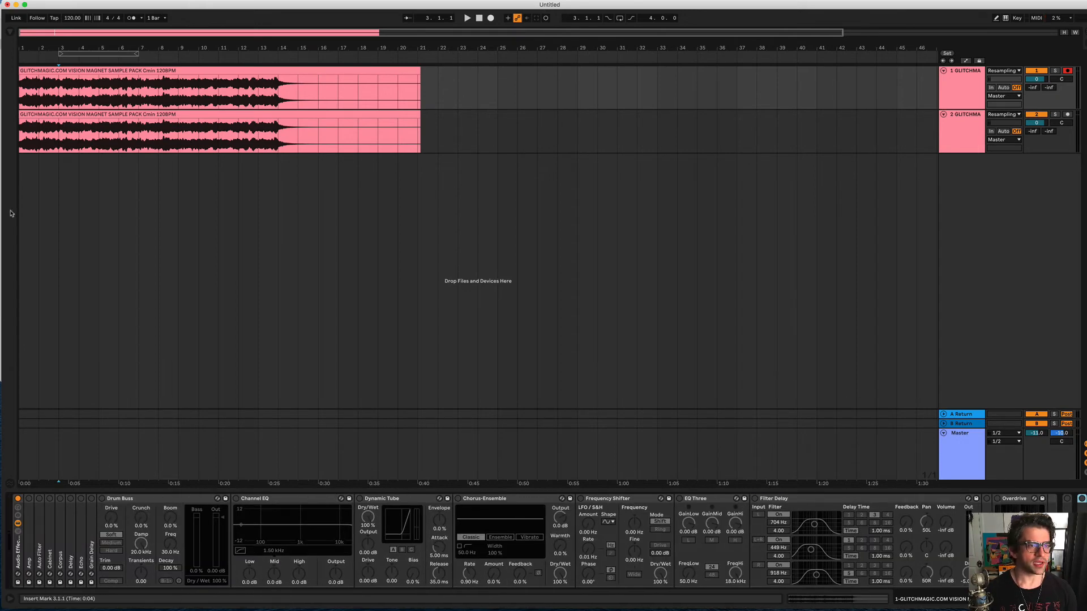
pyautogui.press('space')
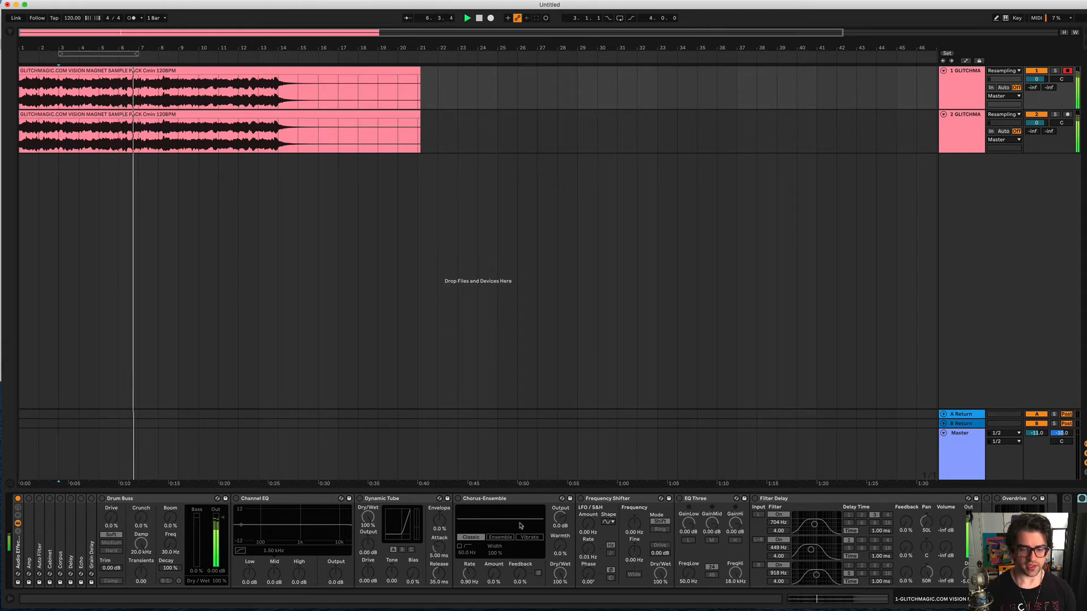
pyautogui.press('space')
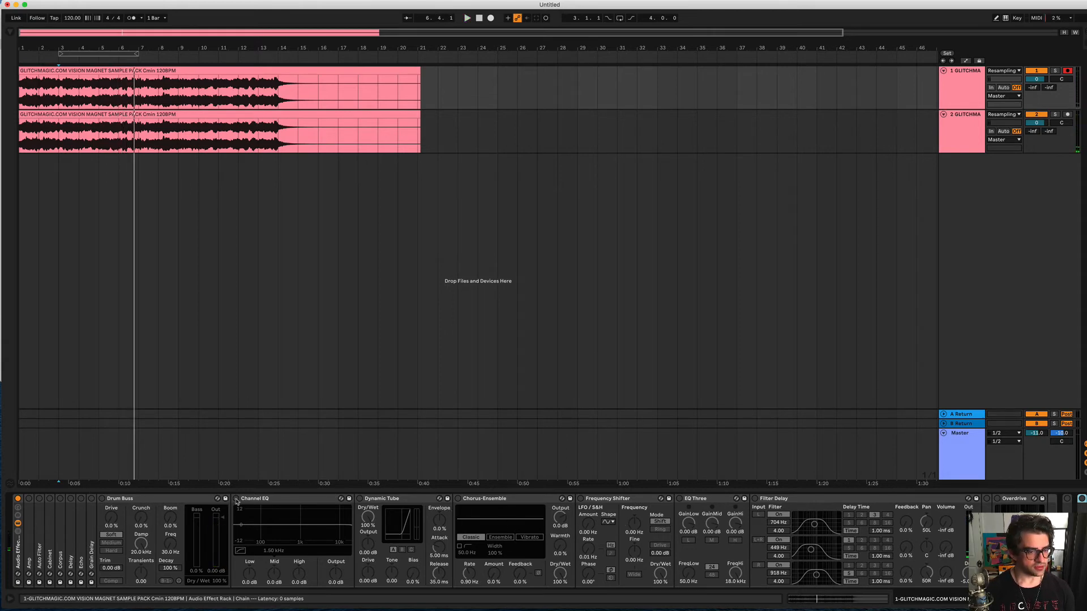
pyautogui.press('space')
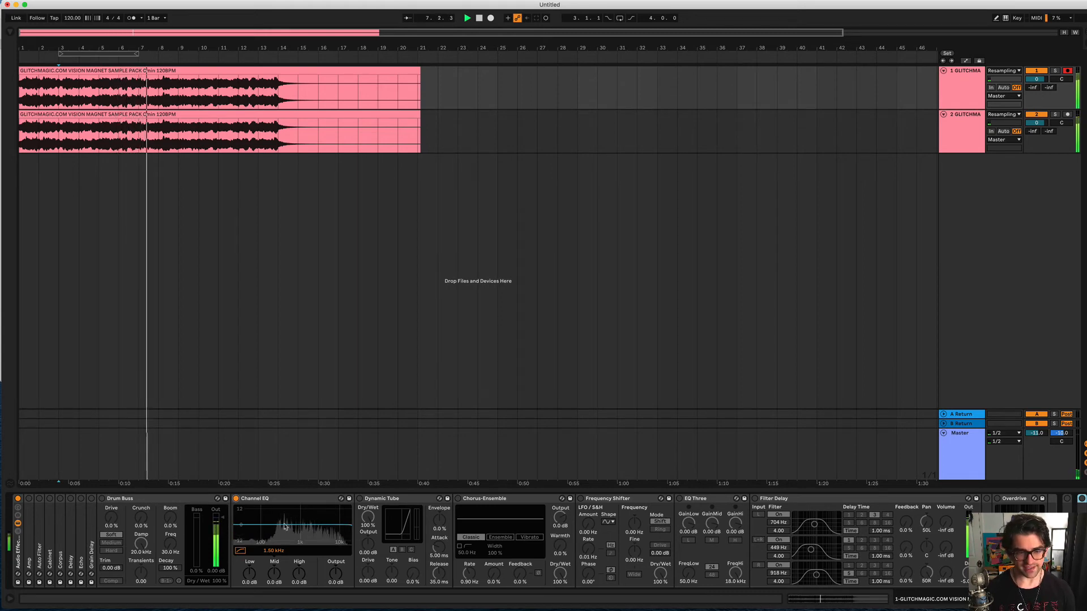
pyautogui.doubleClick(253, 500)
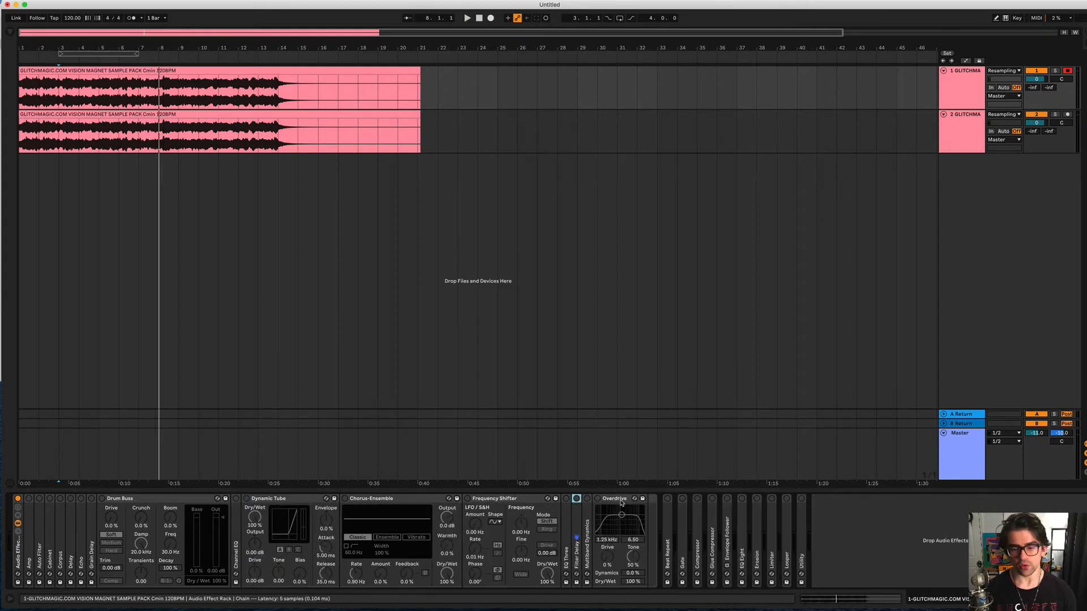
# Expand Multiband Dynamics in the rack, play the null test and compare the device bypassed and active.
pyautogui.doubleClick(590, 547)
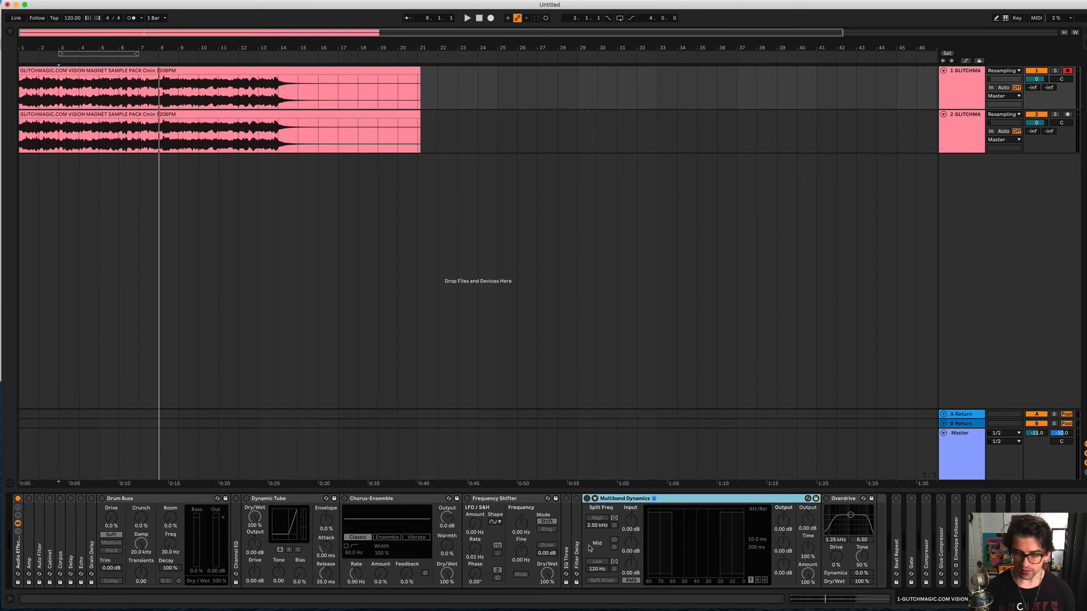
pyautogui.press('space')
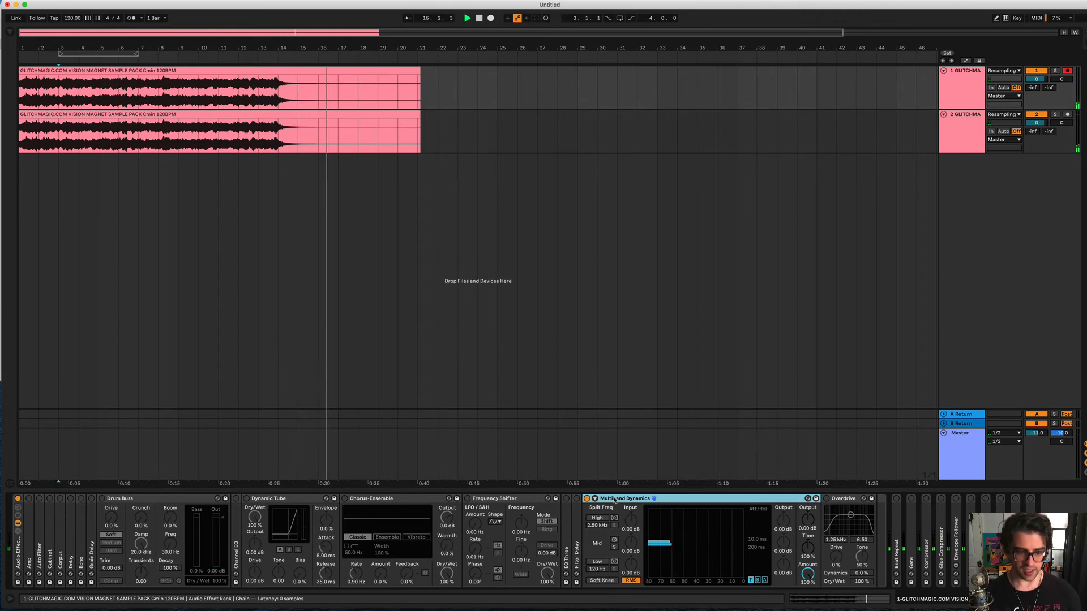
pyautogui.press('space')
pyautogui.press('space')
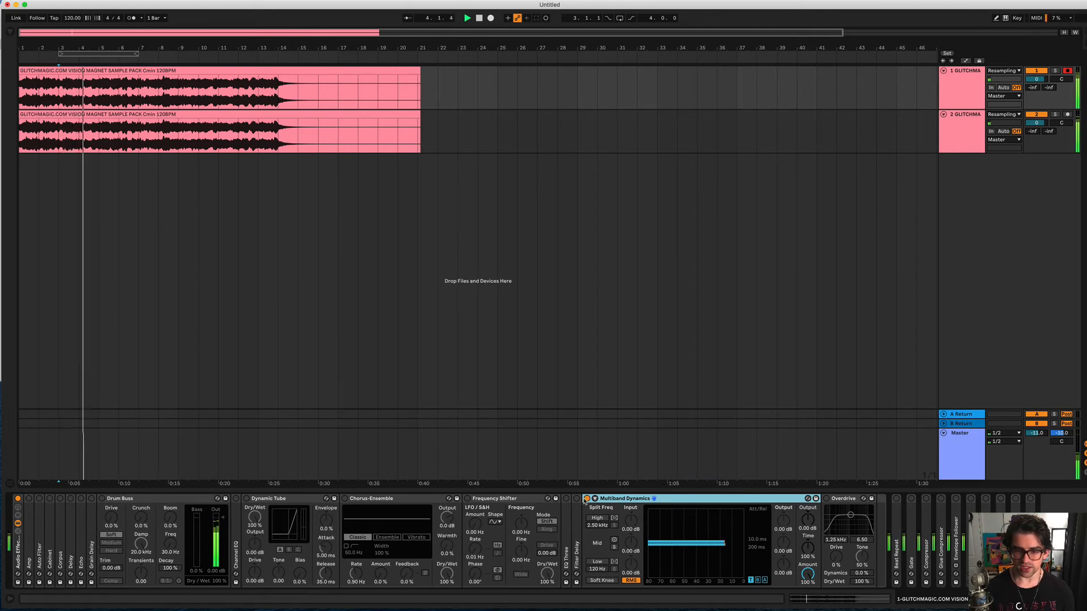
pyautogui.click(587, 499)
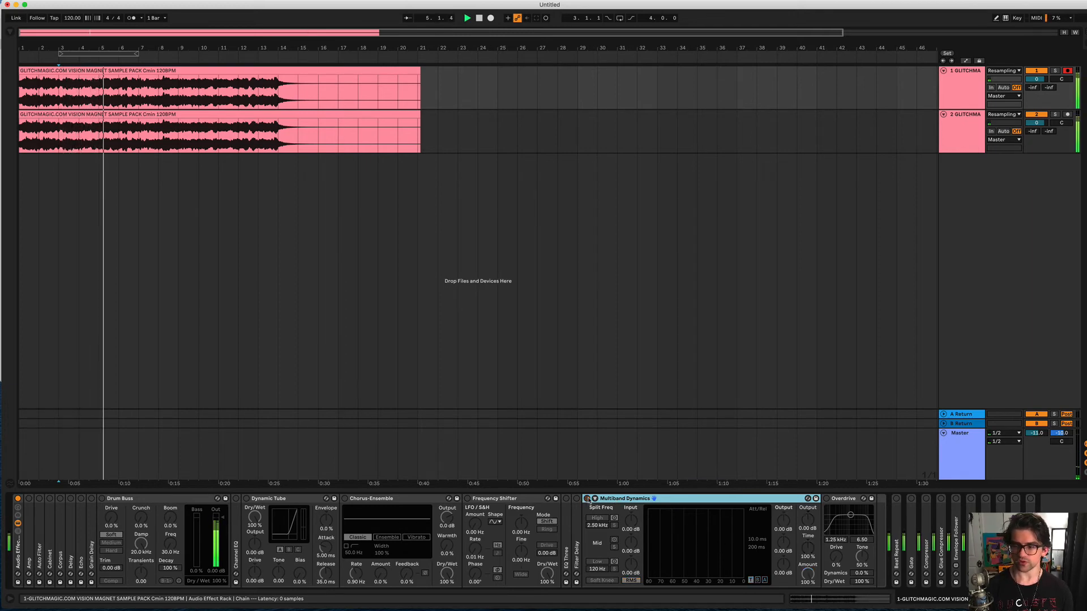
pyautogui.click(586, 498)
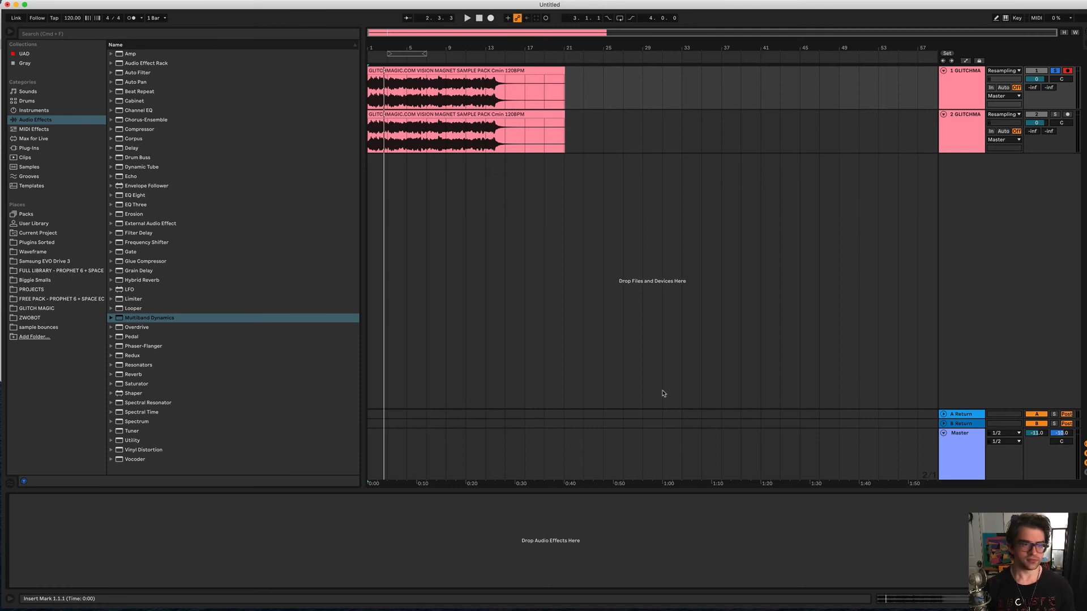
# Select the first track and add EQ Eight with its default preset to it.
pyautogui.click(970, 90)
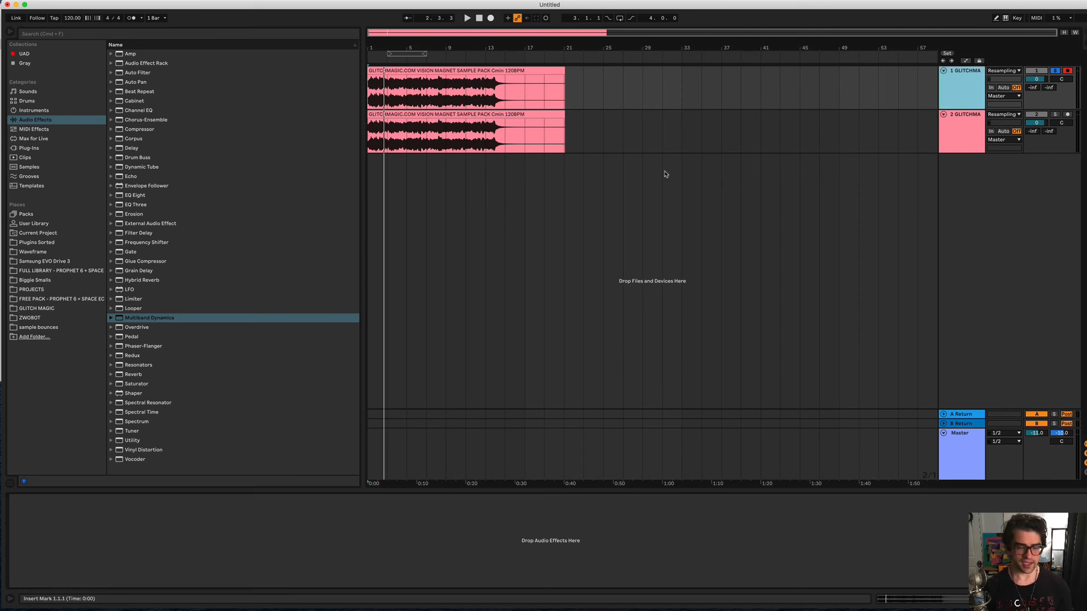
pyautogui.hotkey('shift', 'Tab')
pyautogui.hotkey('shift', 'Tab')
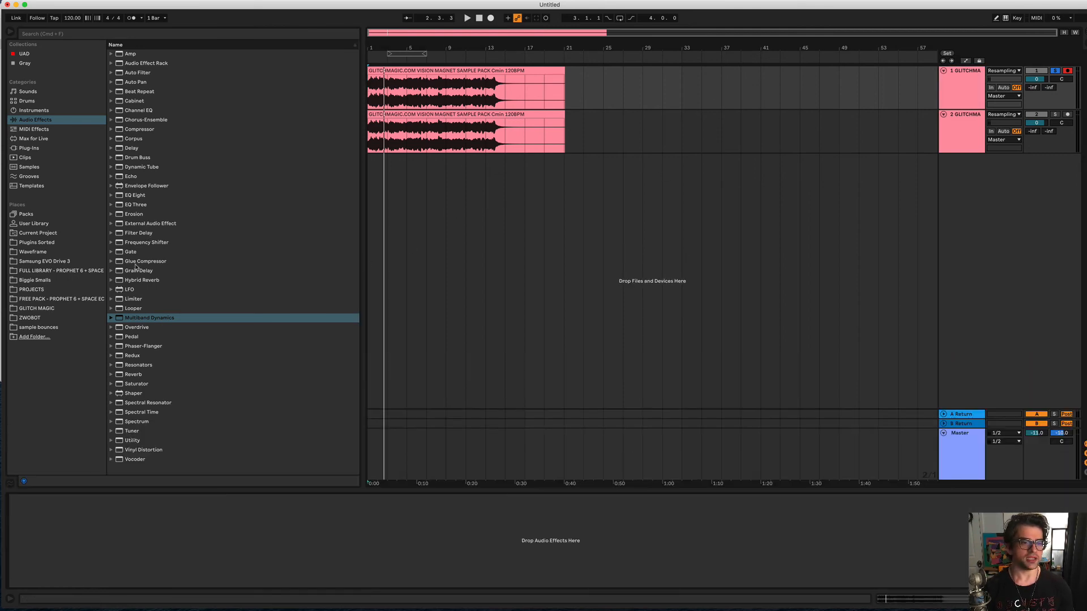
pyautogui.click(122, 196)
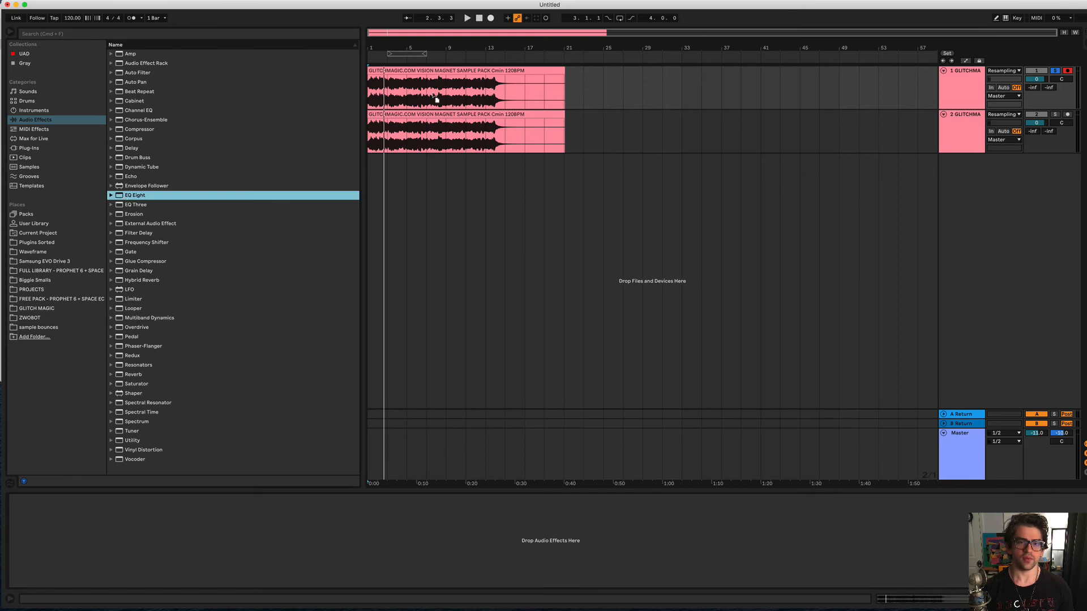
pyautogui.moveTo(437, 100); pyautogui.dragTo(428, 92)
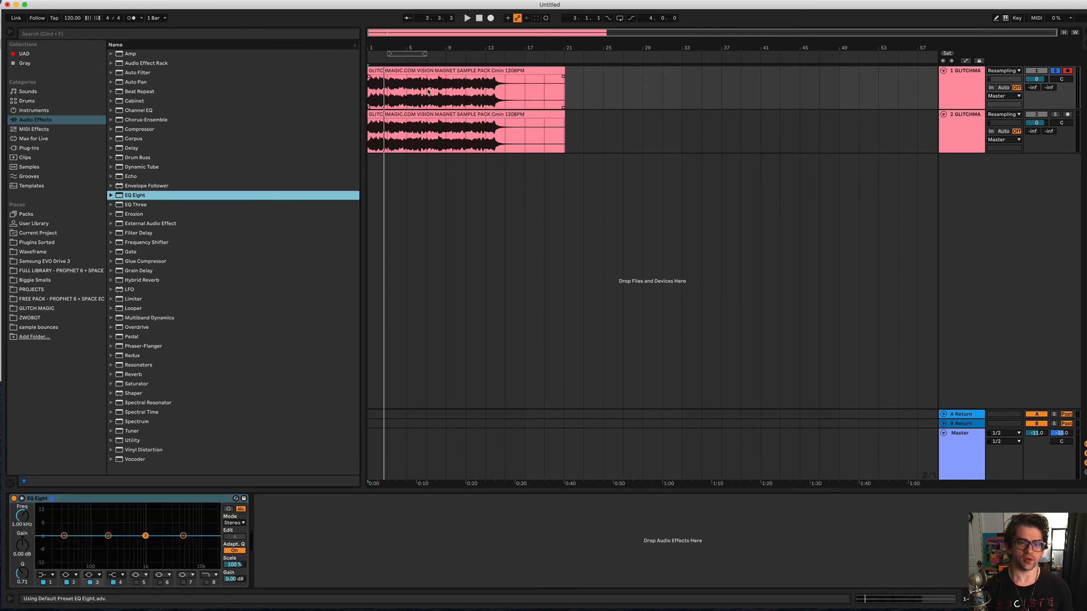
# Show the second track's Utility device, unsolo the first track and play the null test from the start.
pyautogui.click(964, 133)
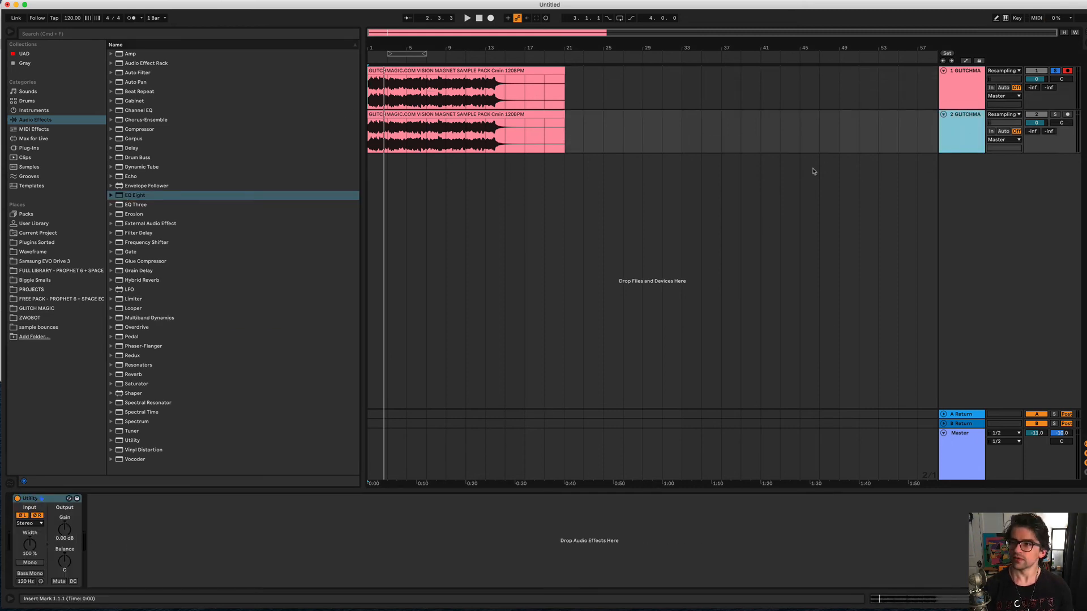
pyautogui.click(1055, 71)
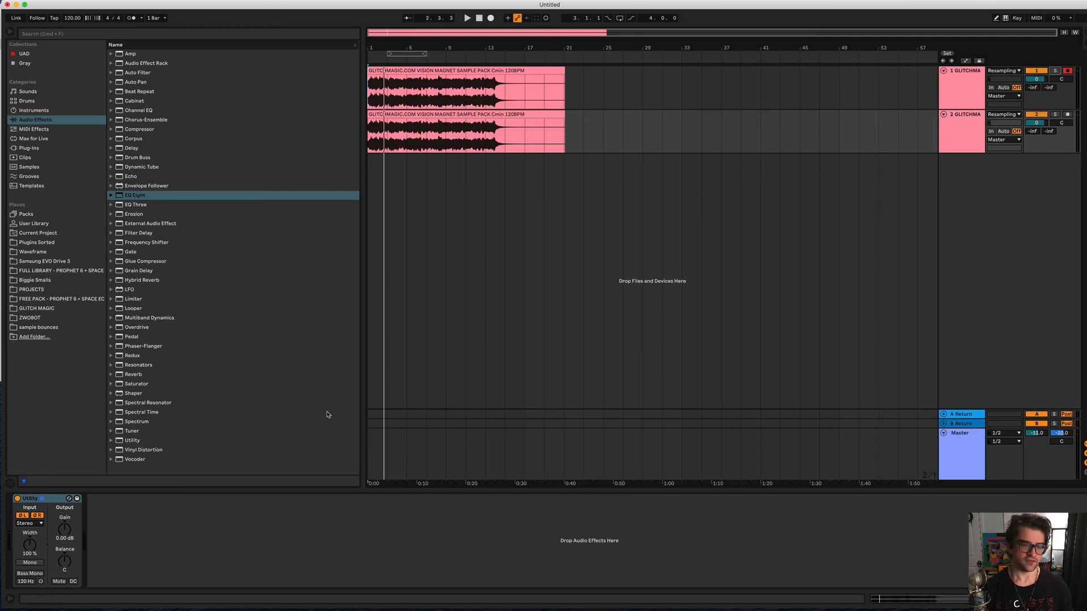
pyautogui.click(391, 209)
pyautogui.press('space')
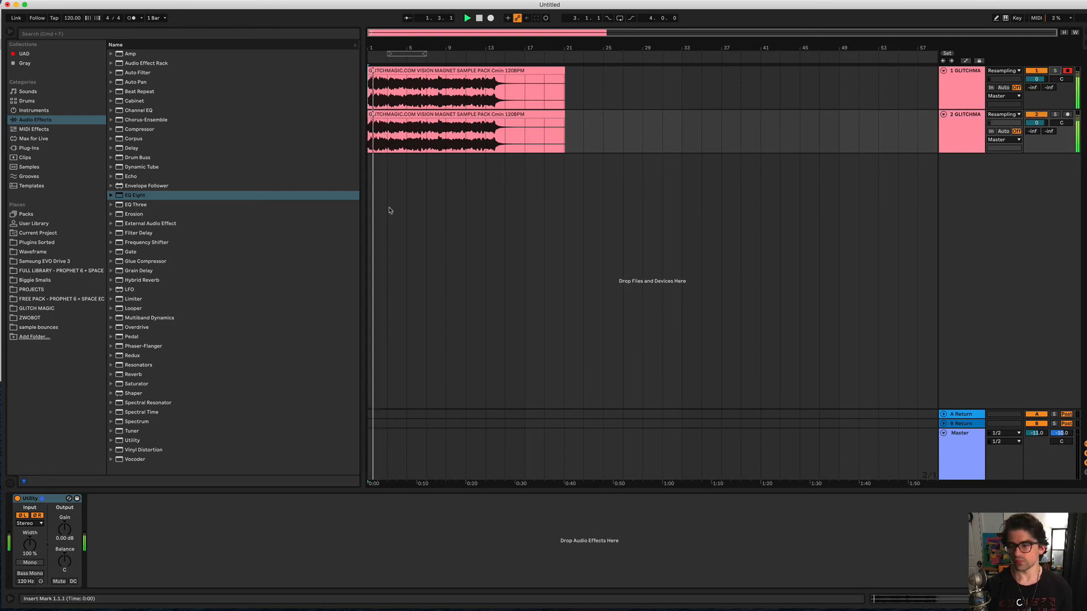
# Add EQ Three to the first track and remove EQ Eight from its device chain.
pyautogui.click(128, 205)
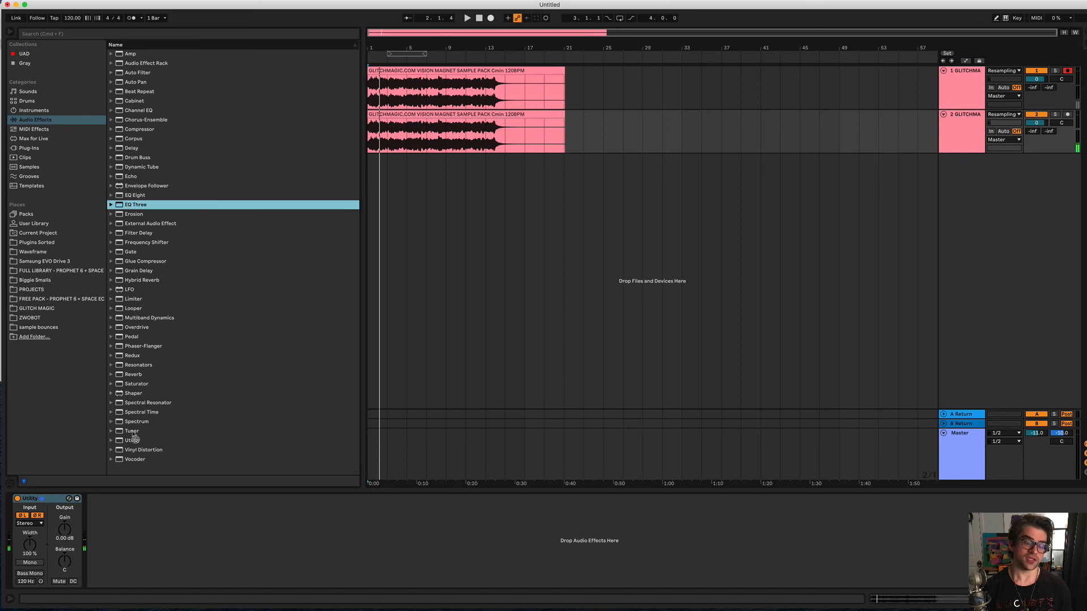
pyautogui.click(481, 84)
pyautogui.click(14, 498)
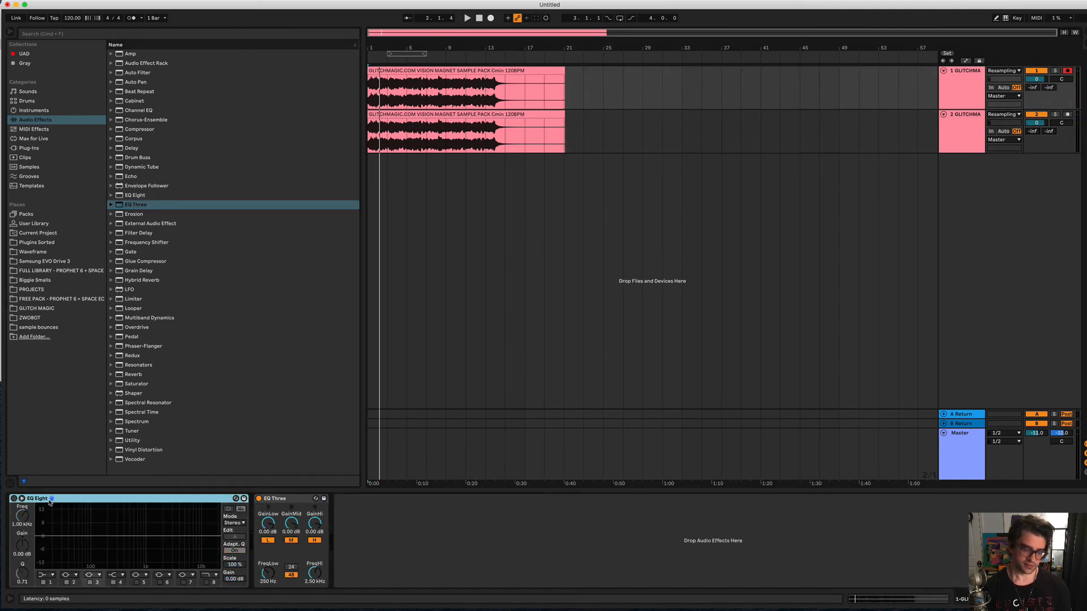
pyautogui.press('Delete')
# Play the null test with EQ Three, setting its FreqLow crossover to 50 Hz and FreqHi to 18 kHz.
pyautogui.press('space')
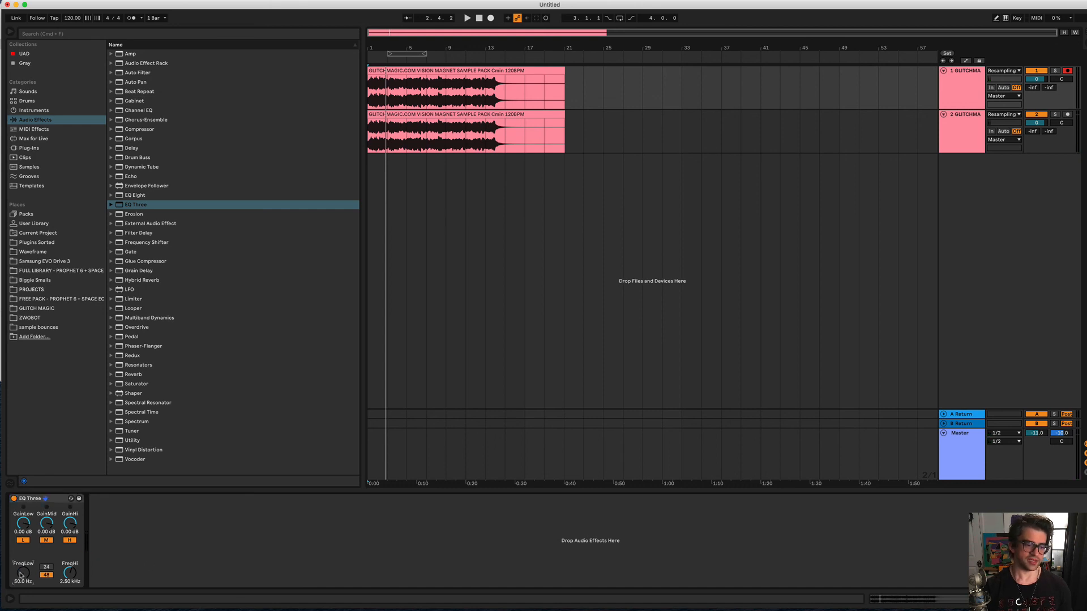
pyautogui.press('space')
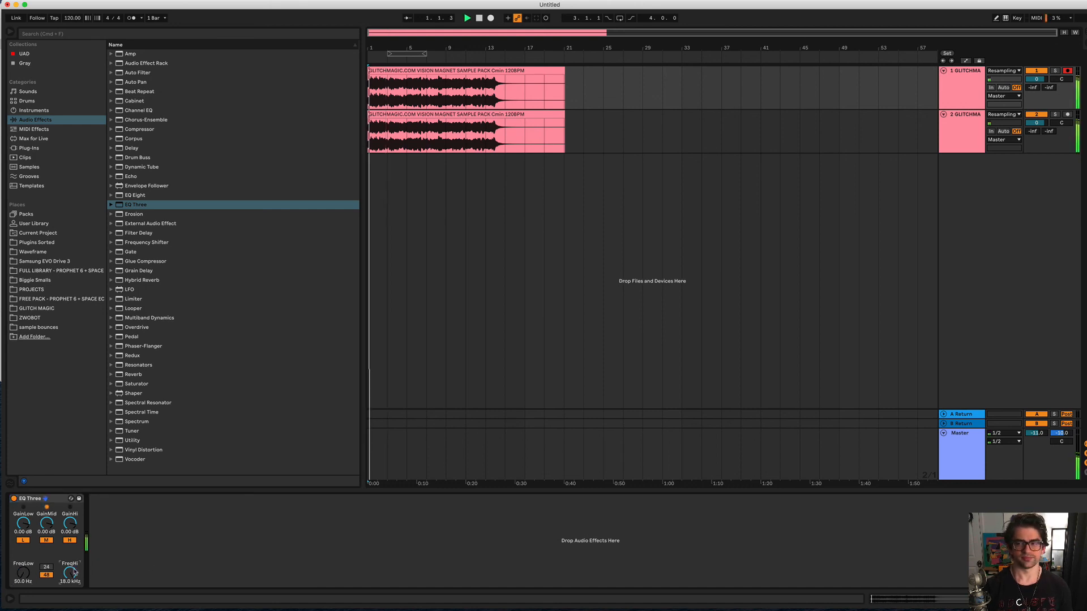